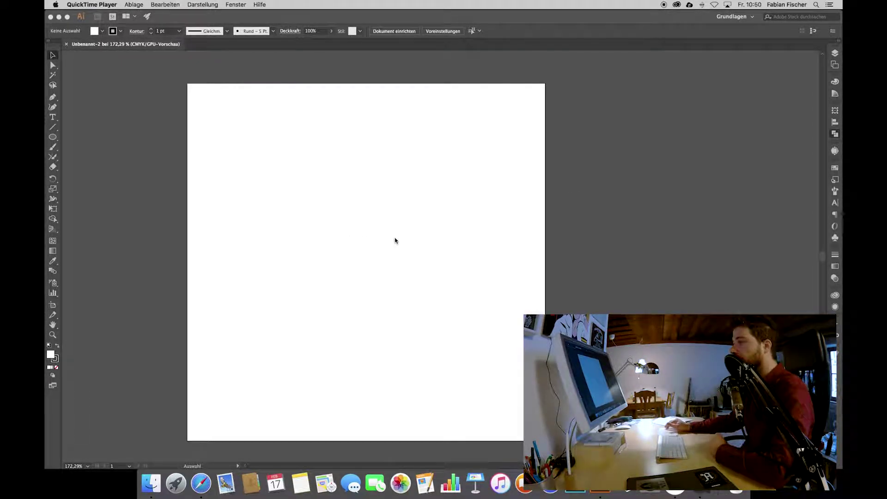
- Set the Ellipse tool to no fill and a 0.5 pt stroke, and draw a centre circle
left_click(97, 144)
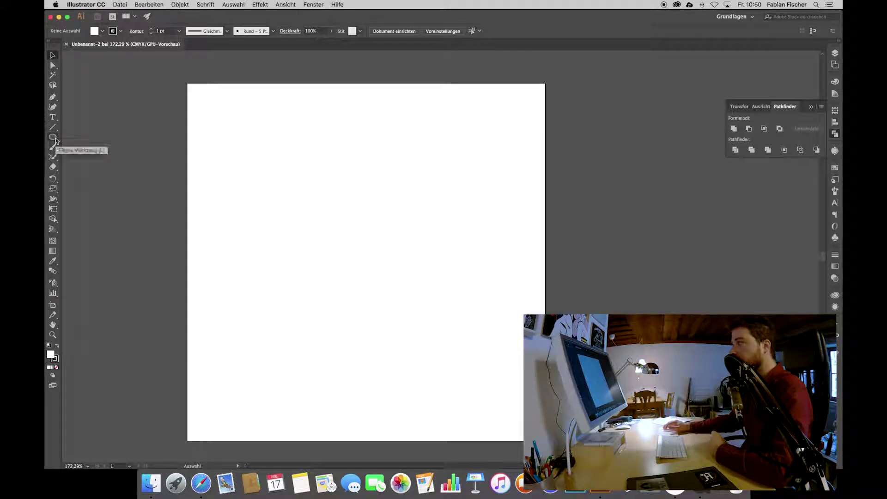
left_click(56, 139)
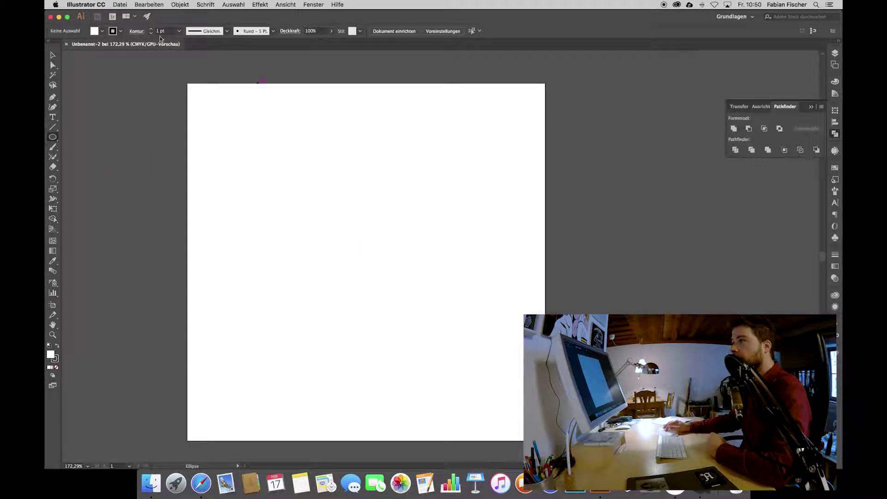
left_click(103, 32)
left_click(50, 44)
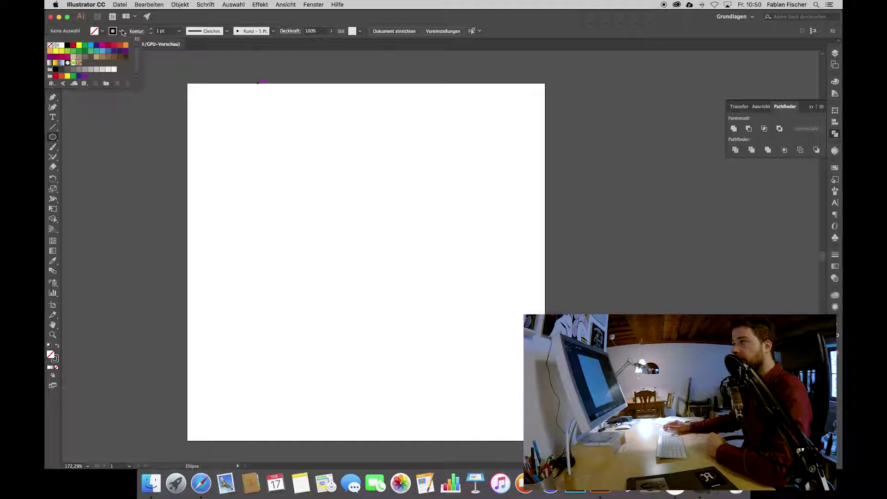
left_click(152, 34)
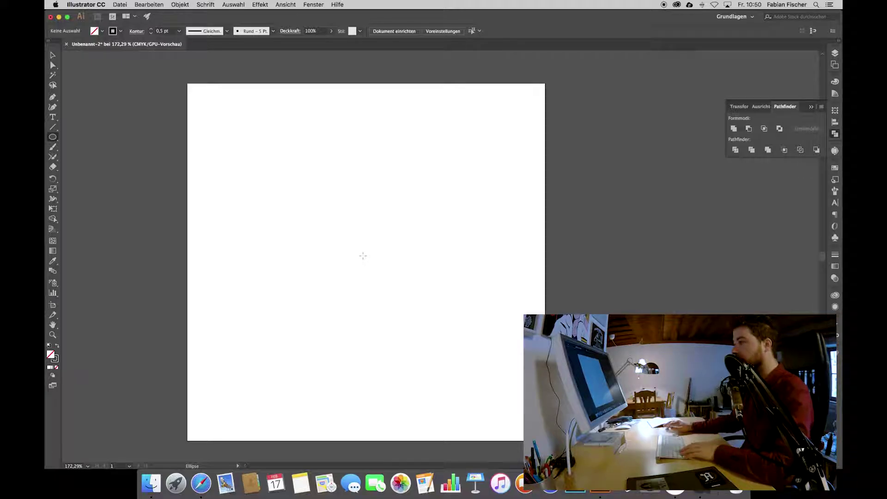
left_click_drag(364, 263, 423, 317)
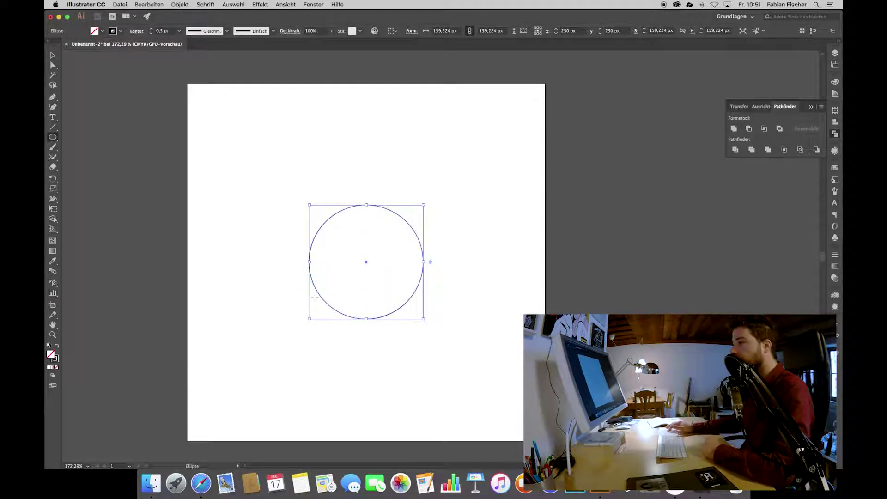
- Draw a larger round circle overlapping the first on its left, then select both circles
left_click_drag(275, 321, 301, 220)
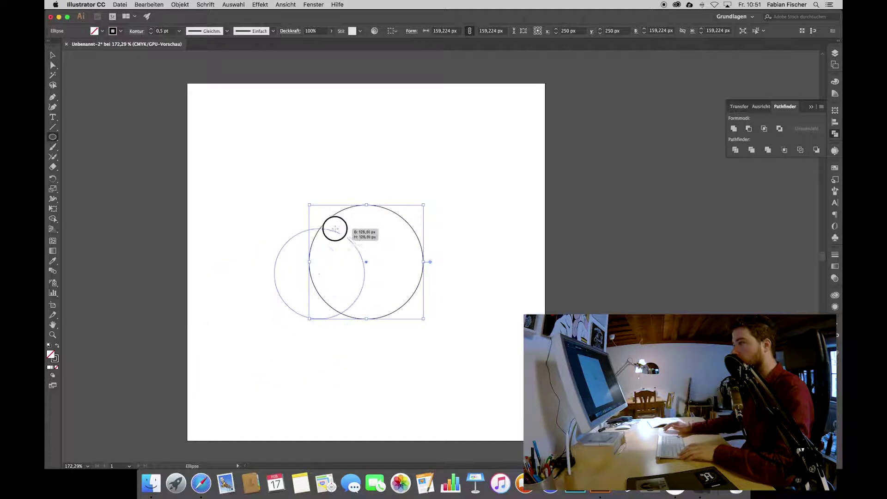
key("v")
left_click_drag(355, 380, 311, 336)
left_click_drag(333, 165, 339, 160)
left_click_drag(316, 328, 319, 340)
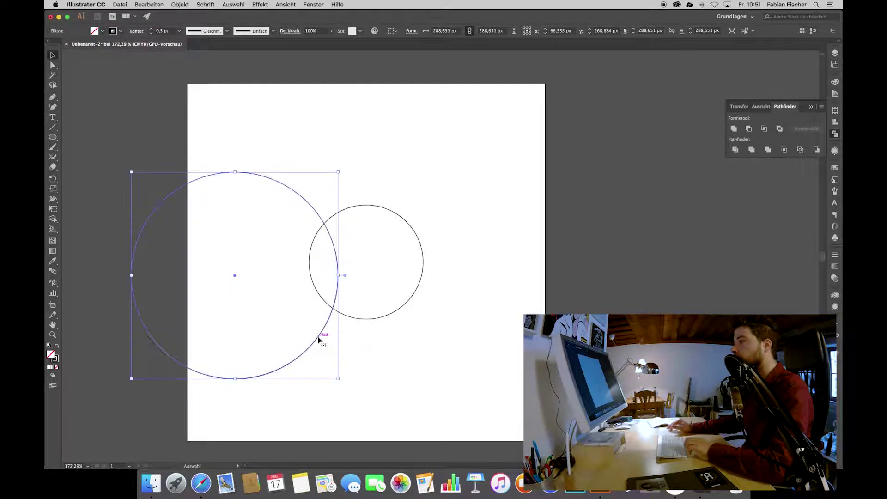
key("super+a")
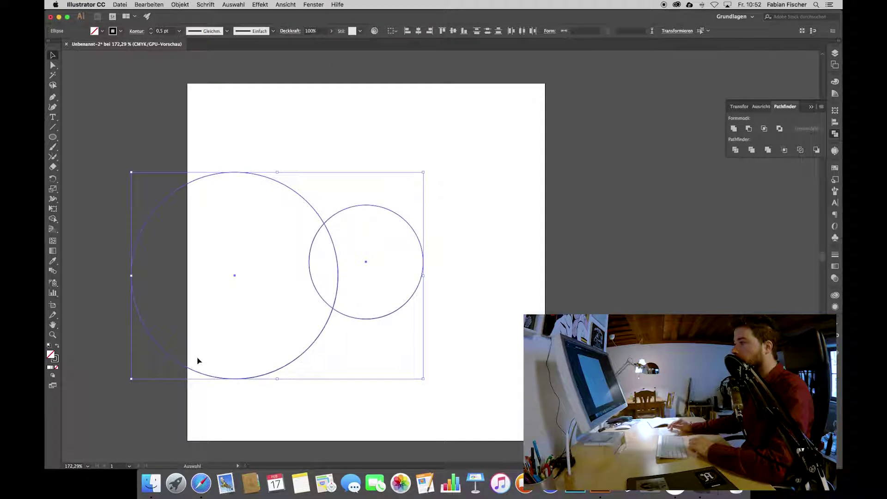
left_click(365, 305)
left_click(323, 329)
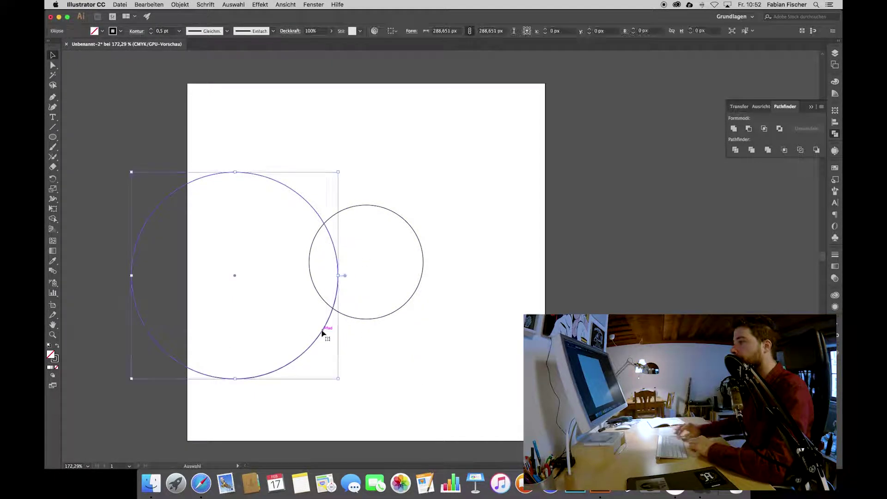
key("super+a")
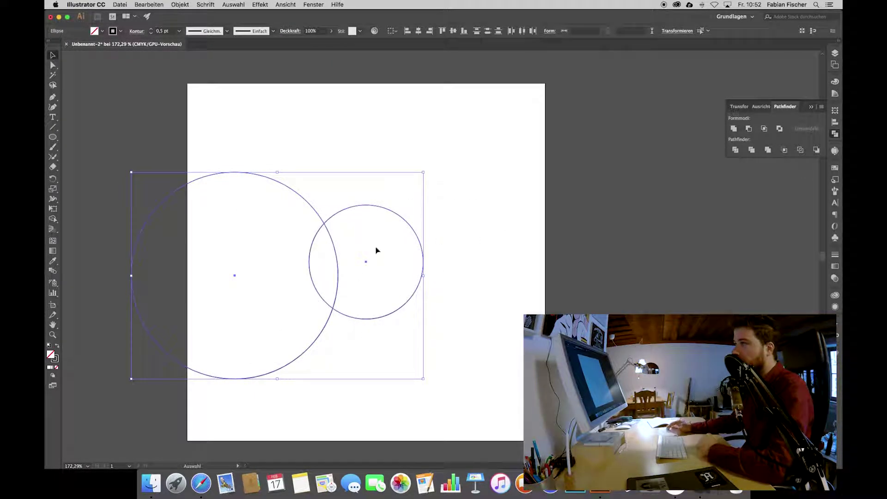
- Reflect both circles vertically as a copy and move the copies to the right
left_click(180, 5)
left_click(319, 43)
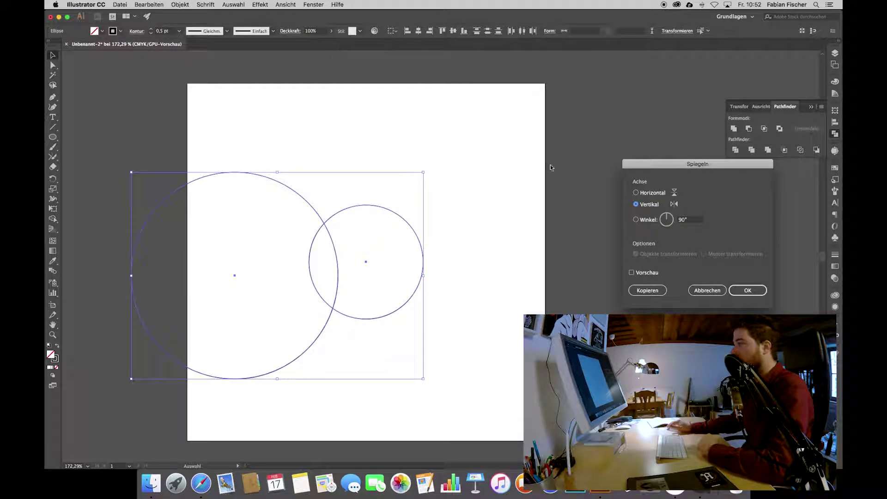
left_click(631, 273)
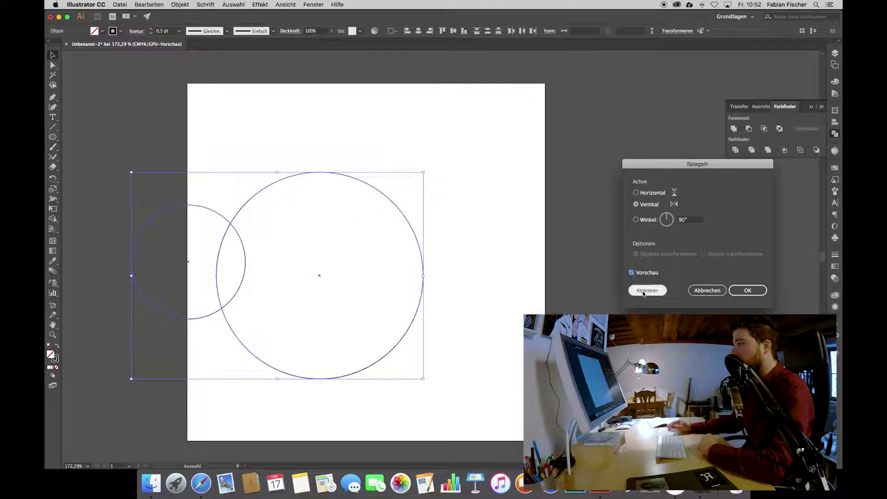
left_click(648, 290)
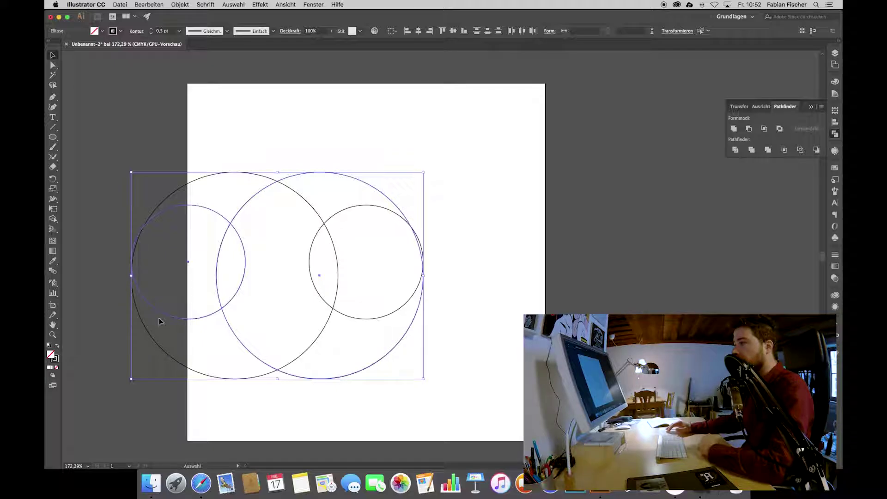
key("Right")
key("Right")
key("Right")
key("Right")
key("Right")
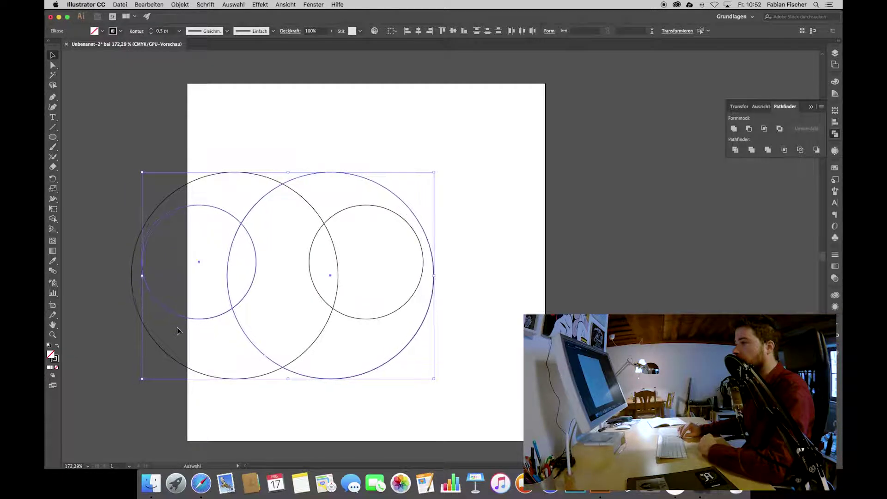
key("Right")
key("Right")
key("Right")
left_click_drag(307, 374, 473, 378)
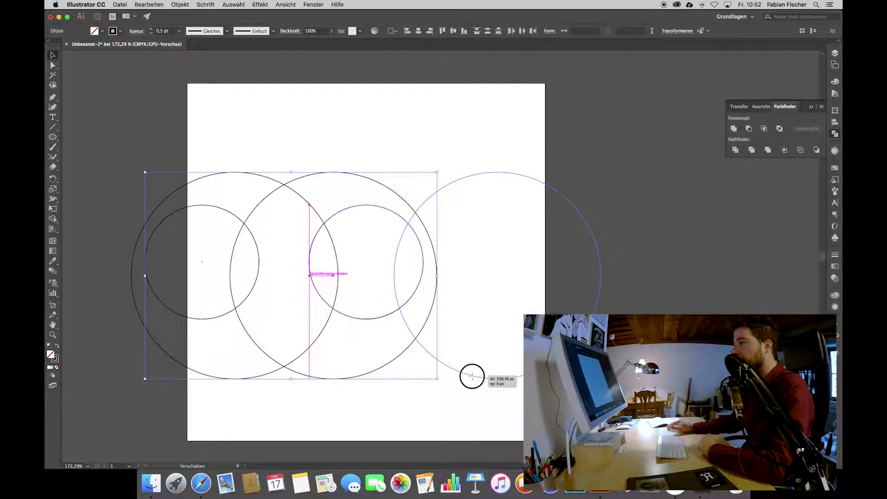
left_click(388, 371)
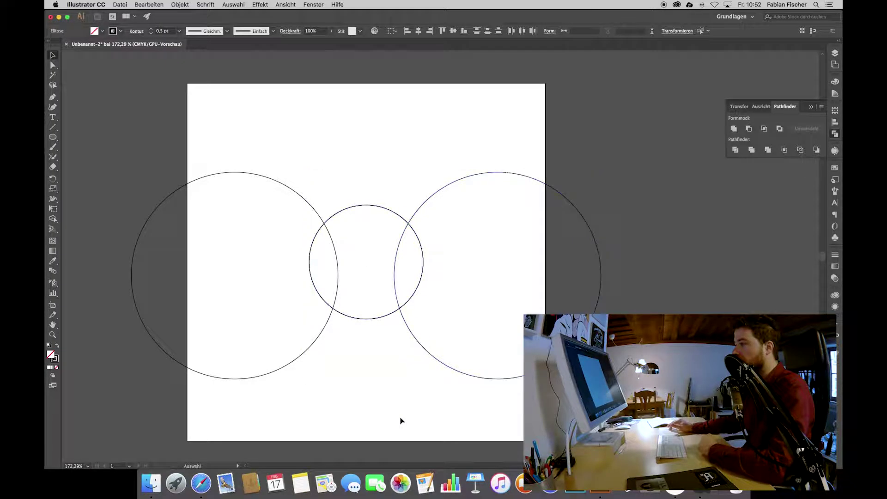
left_click(366, 318)
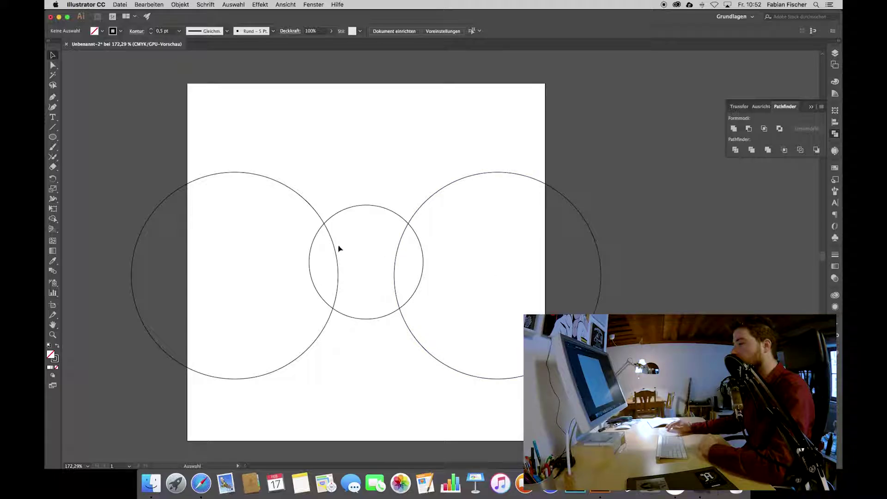
- Delete the extra right circle, reflect the large and small circles again, and move the copy right
left_click(408, 326)
key("Delete")
left_click(316, 344)
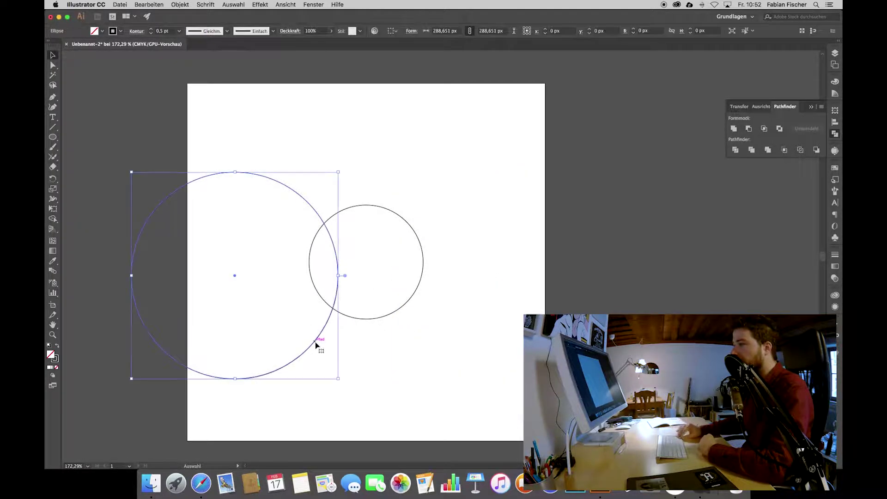
left_click(325, 301, "shift")
left_click(180, 5)
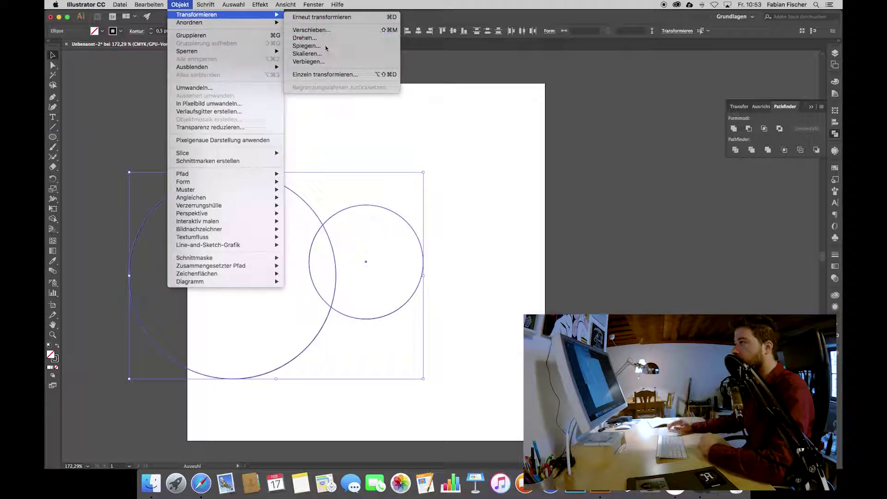
left_click(329, 46)
left_click(651, 290)
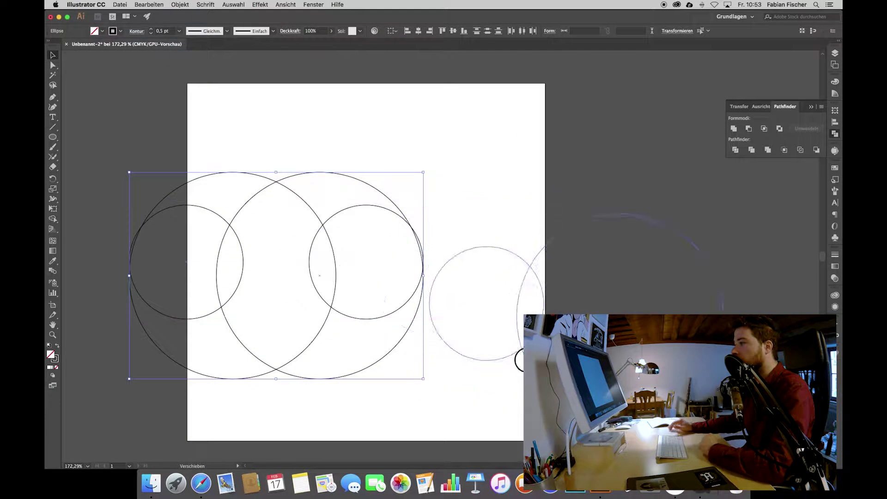
left_click_drag(225, 320, 407, 322)
left_click(370, 339)
left_click(372, 318)
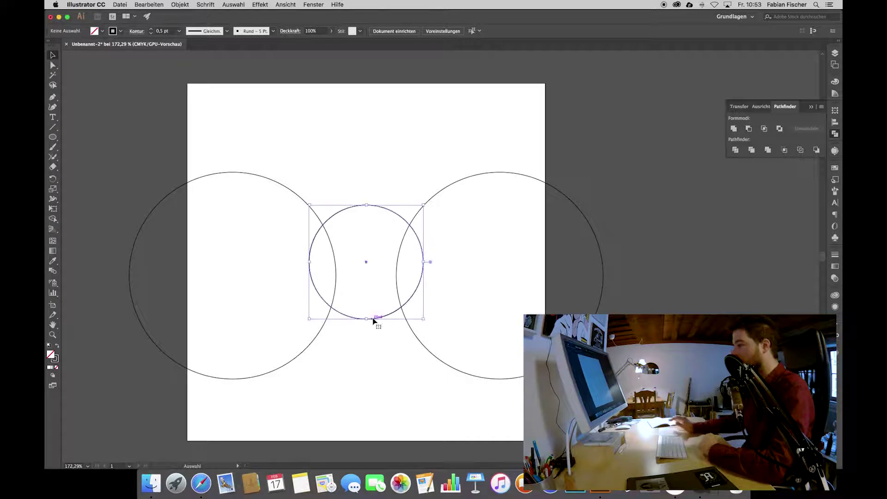
left_click(53, 137)
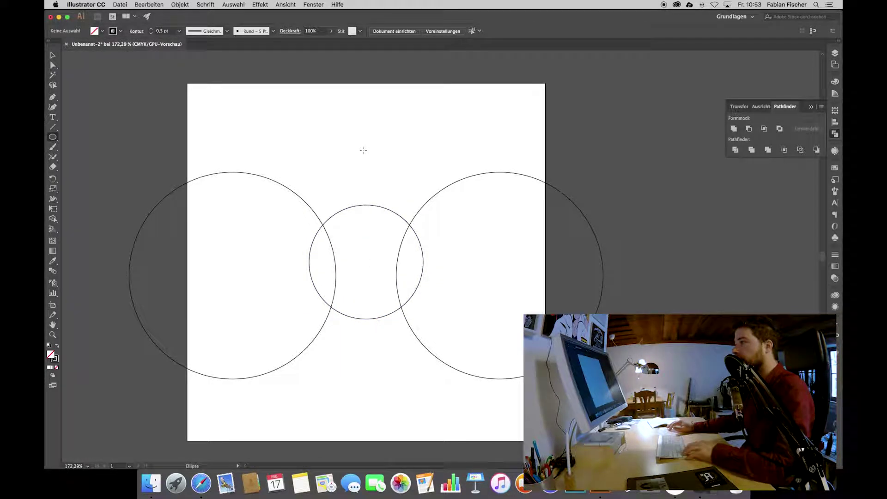
- Draw a large circle above the centre and a small circle just below it
left_click_drag(366, 150, 469, 268)
mouse_move(365, 181)
left_mouse_down()
mouse_move(390, 200)
mouse_move(387, 214)
left_mouse_up()
key("v")
left_click(407, 197)
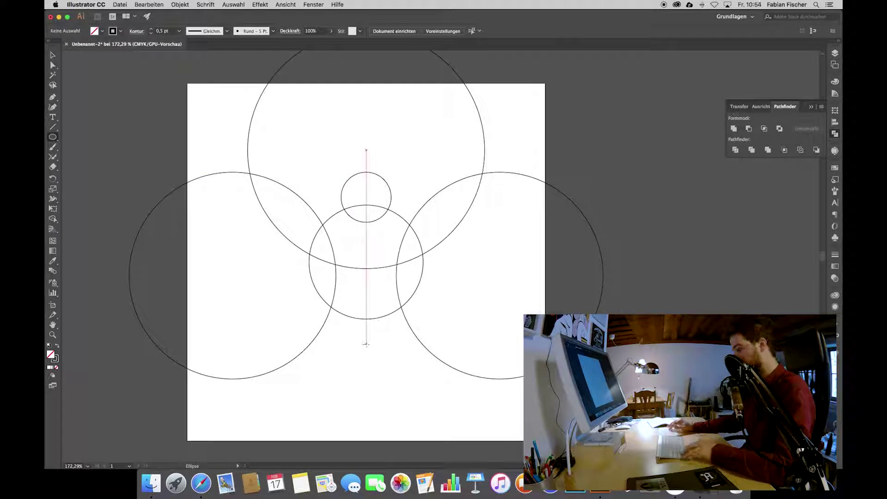
- Draw a medium circle at the centre, duplicate it slightly lower, and fine-tune both sizes
left_click_drag(366, 310, 485, 386)
key("v")
mouse_move(422, 323)
left_mouse_down()
mouse_move(422, 361)
mouse_move(423, 348)
left_mouse_up()
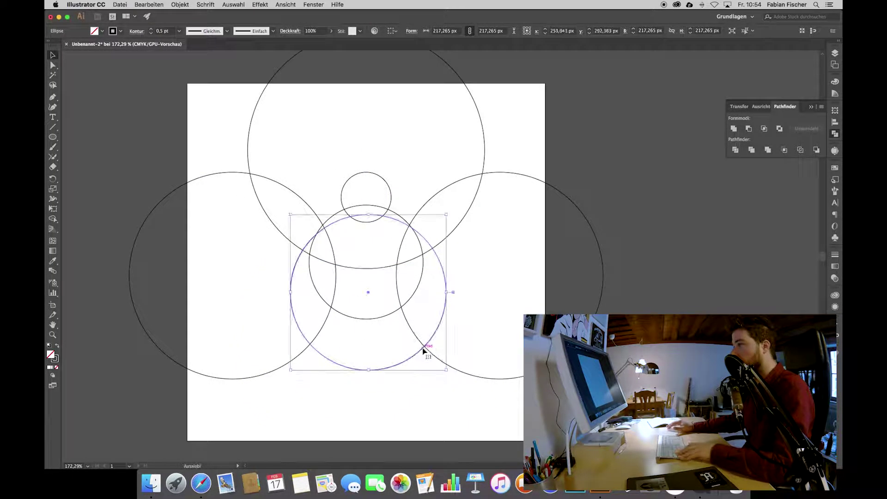
left_click_drag(449, 214, 428, 212)
mouse_move(397, 346)
left_mouse_down()
mouse_move(389, 325)
mouse_move(390, 341)
left_mouse_up()
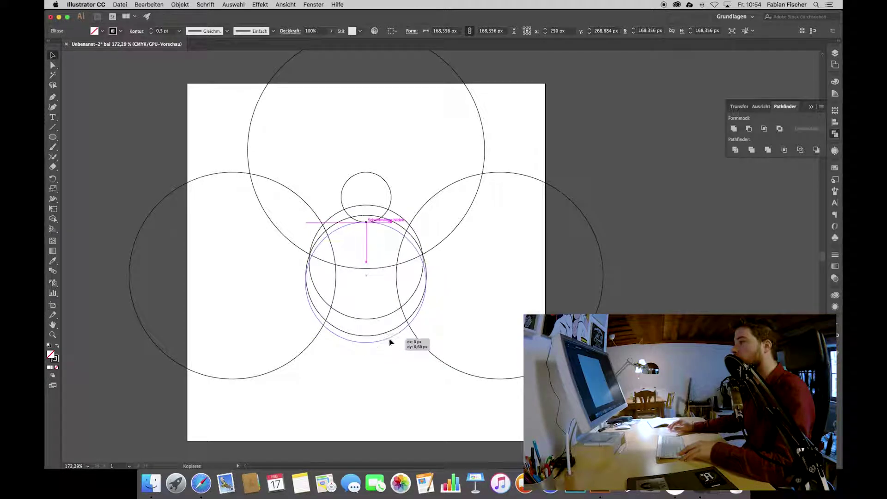
left_click_drag(428, 218, 430, 221)
key("Up")
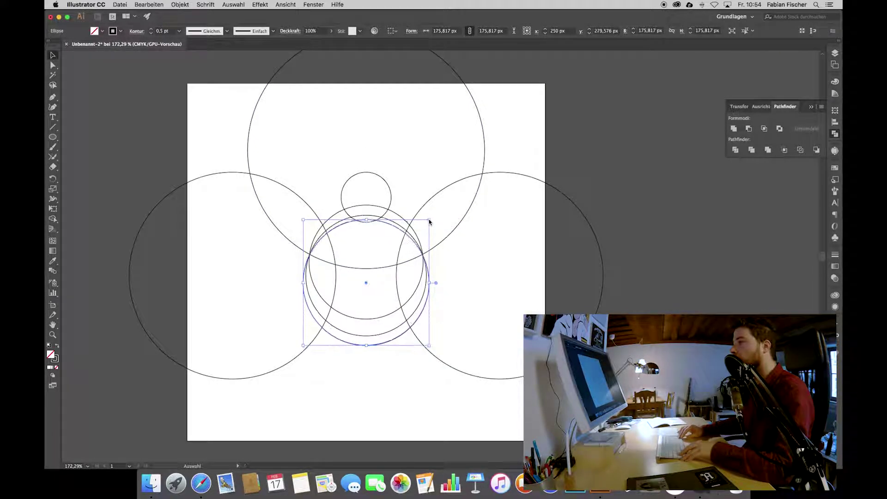
left_click_drag(428, 218, 424, 213)
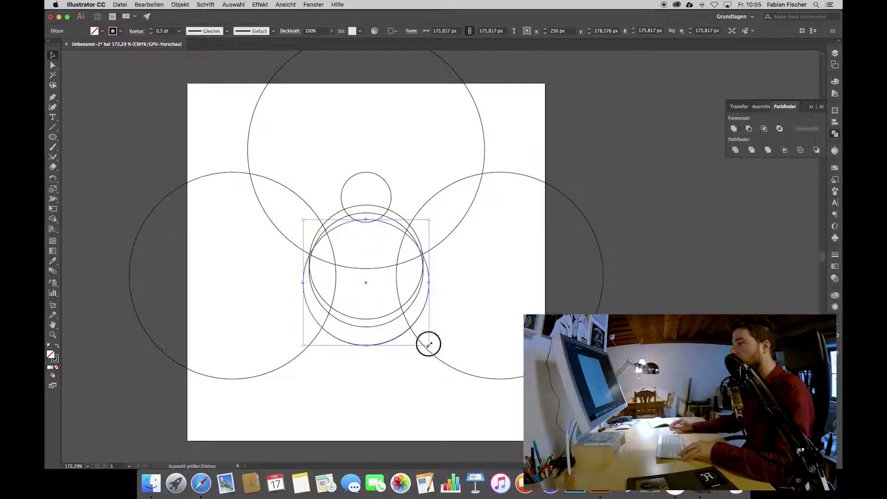
left_click_drag(421, 333, 428, 343)
- Undo the last resize and duplicate both medium circles higher up as bun circles
left_click(502, 356)
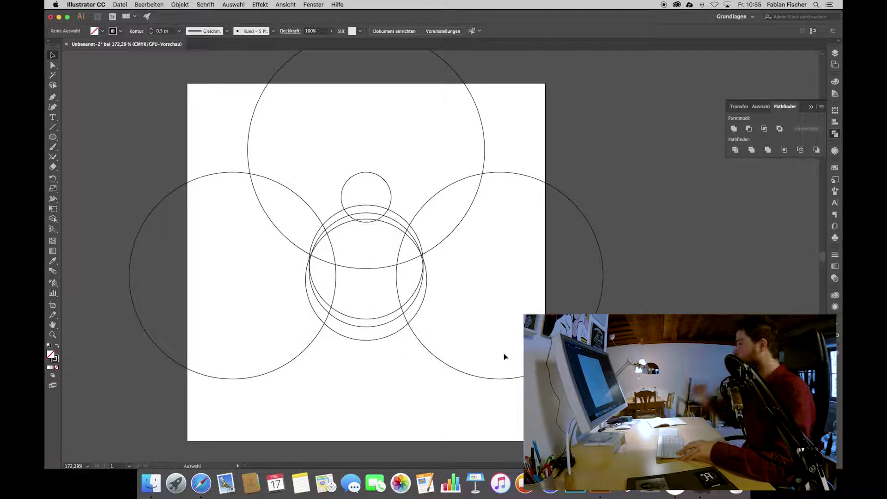
left_click(392, 224)
key("ctrl+z")
left_click(392, 338, "shift")
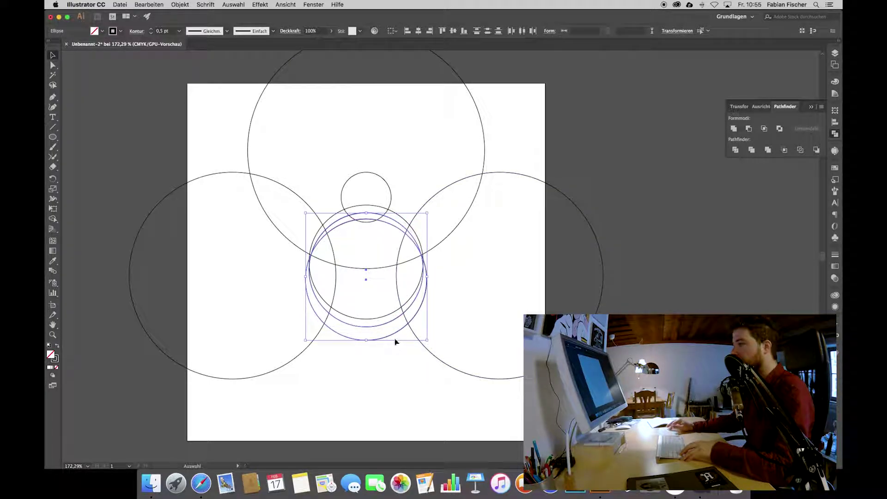
mouse_move(395, 333)
left_mouse_down()
mouse_move(385, 225)
mouse_move(394, 234)
left_mouse_up()
- Enlarge one small bun circle slightly so it overlaps the other, then zoom out
left_click(383, 237)
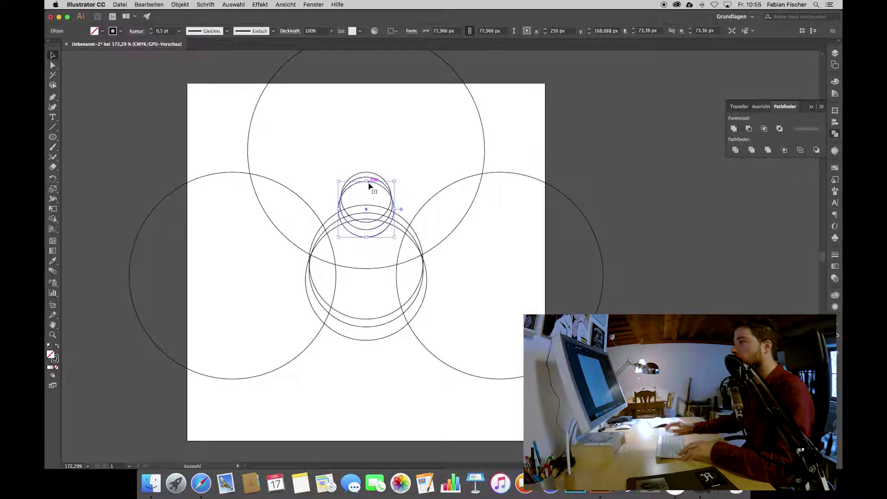
double_click(368, 182)
left_click_drag(397, 181, 397, 178)
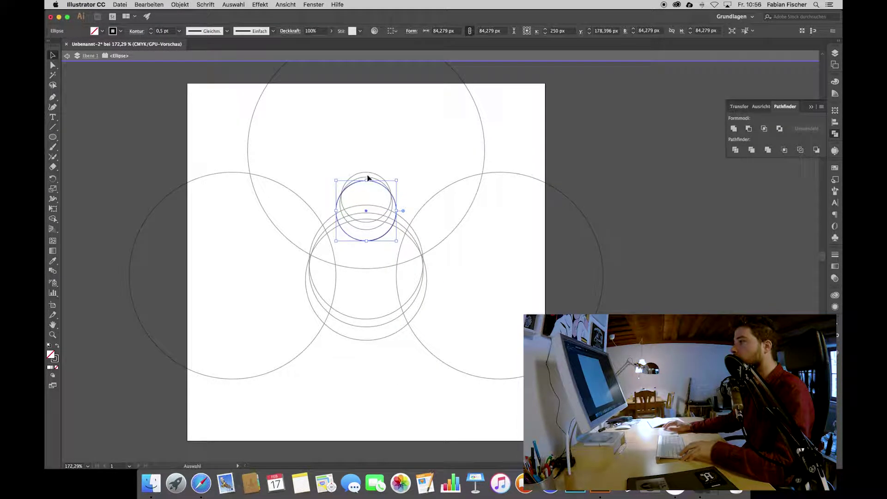
left_click(407, 168)
key("Escape")
left_click(390, 225)
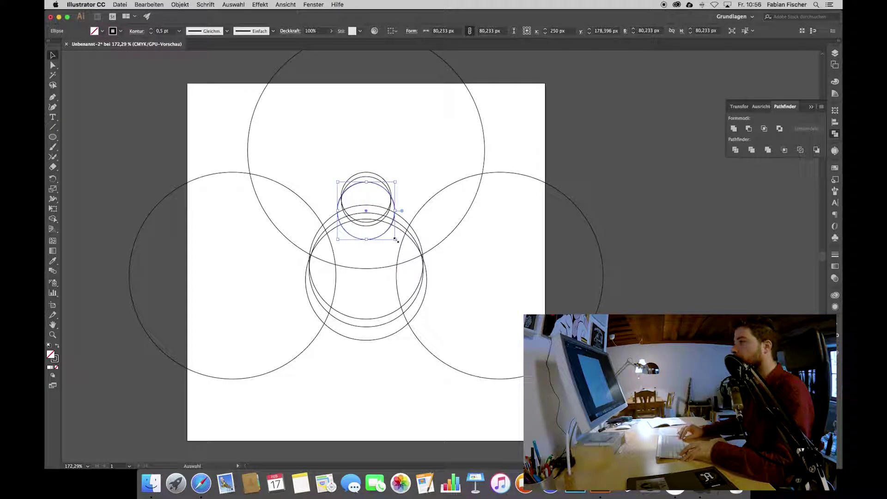
left_click(380, 184, "shift")
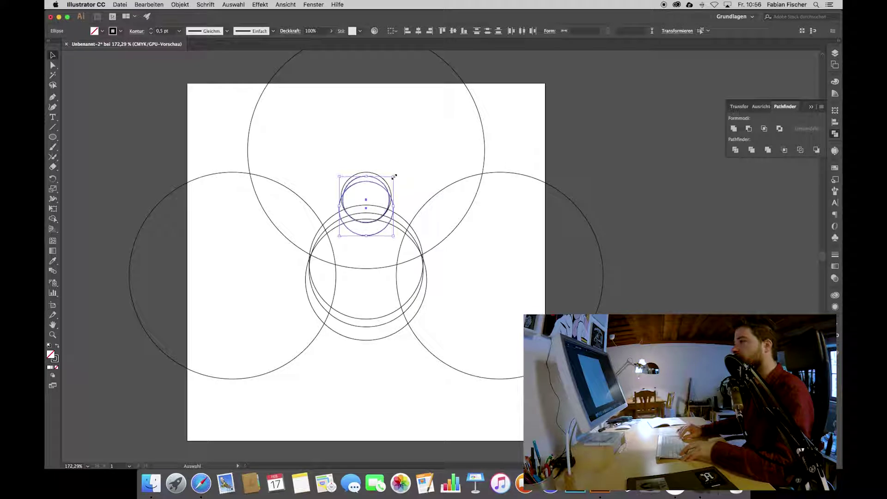
left_click(430, 170)
scroll(430, 168, "down", 3)
scroll(349, 231, "right", 3)
scroll(348, 231, "up", 2)
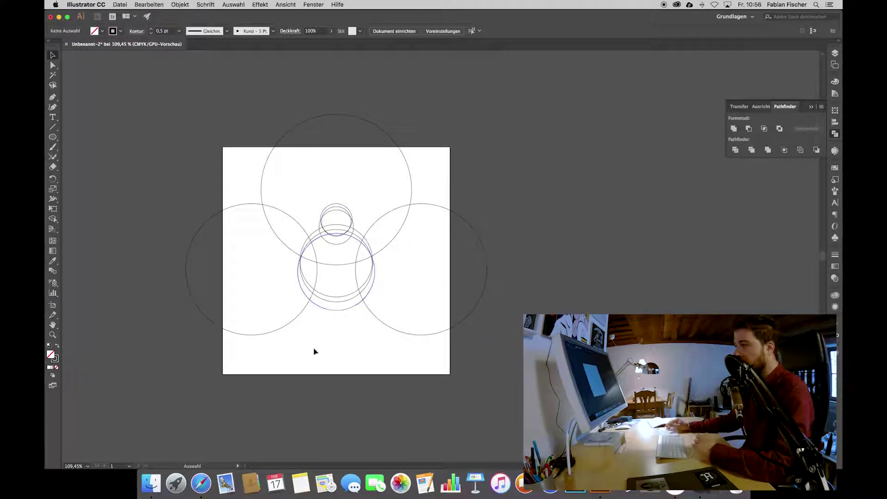
- Copy the first artboard and its circles to a new artboard on the right with the Artboard tool
scroll(366, 263, "right", 3)
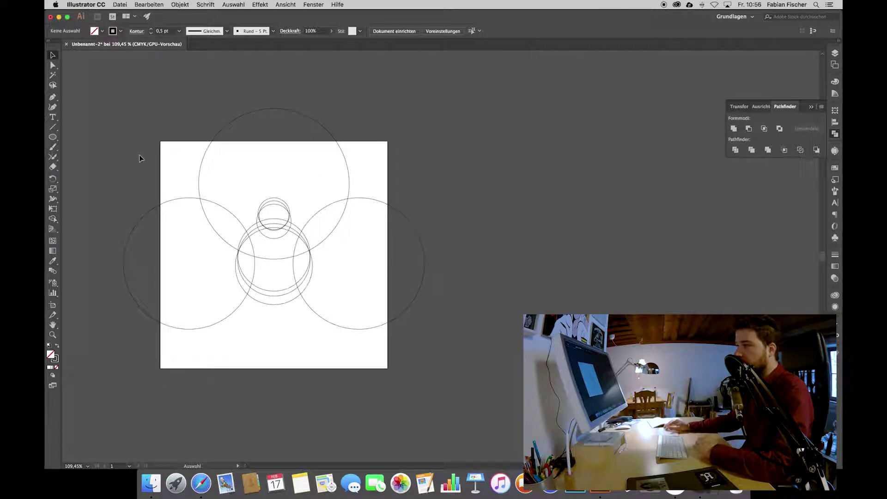
left_click(53, 305)
left_click_drag(299, 337, 621, 337, "alt")
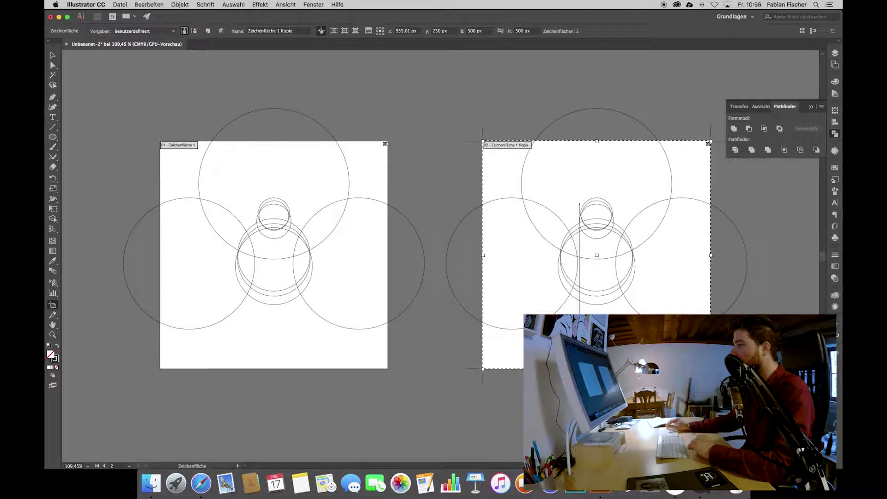
left_click(50, 58)
scroll(544, 238, "right", 5)
scroll(544, 238, "up", 5)
scroll(544, 238, "down", 2)
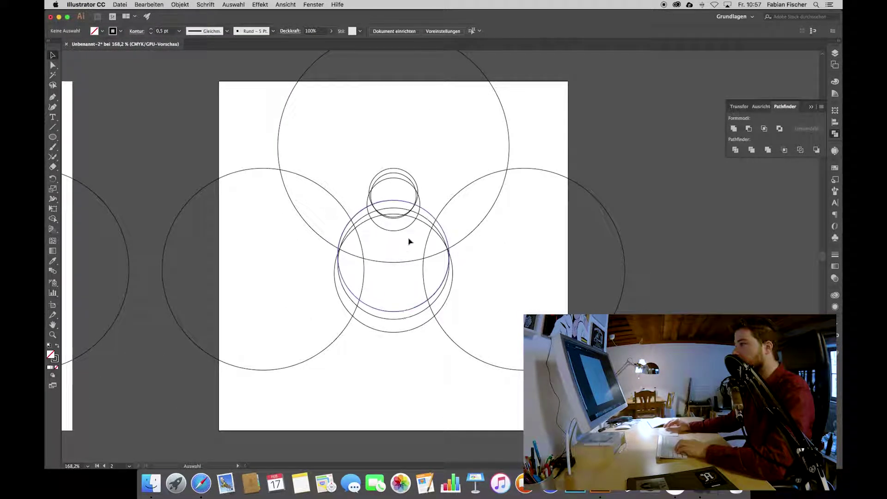
- Divide the two overlapping head circles with Pathfinder and ungroup the resulting pieces
left_click(393, 332)
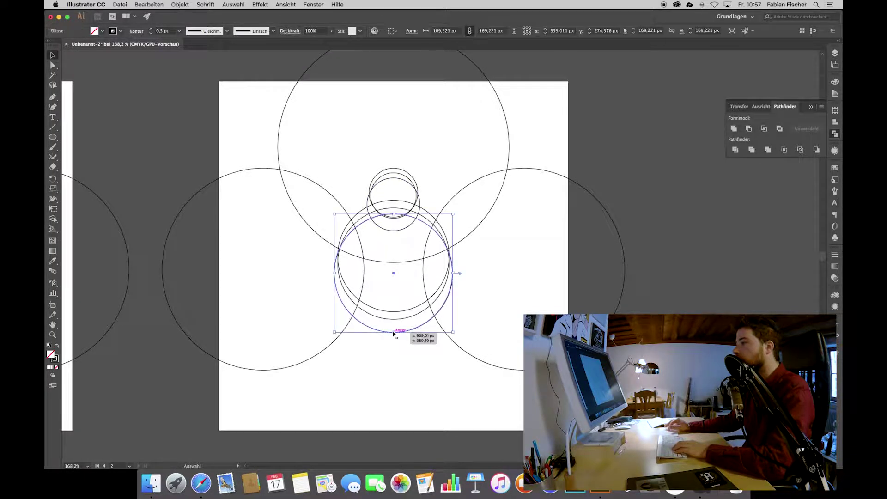
left_click(393, 319)
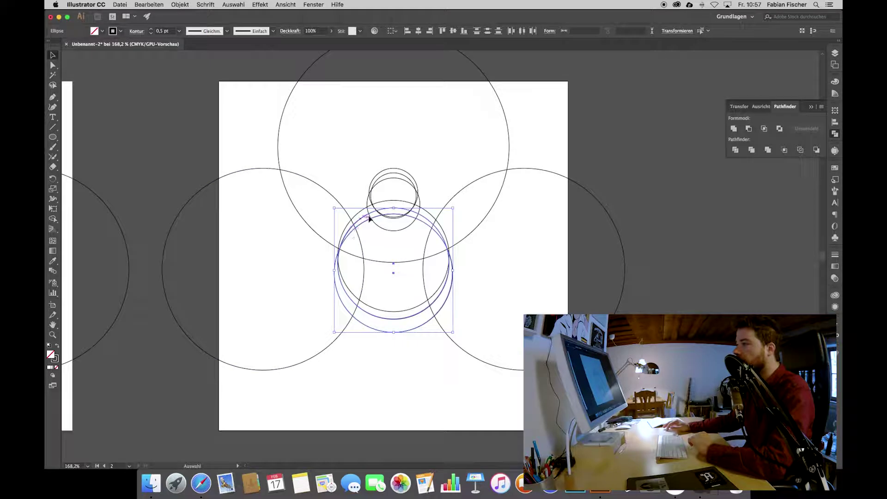
left_click(750, 129)
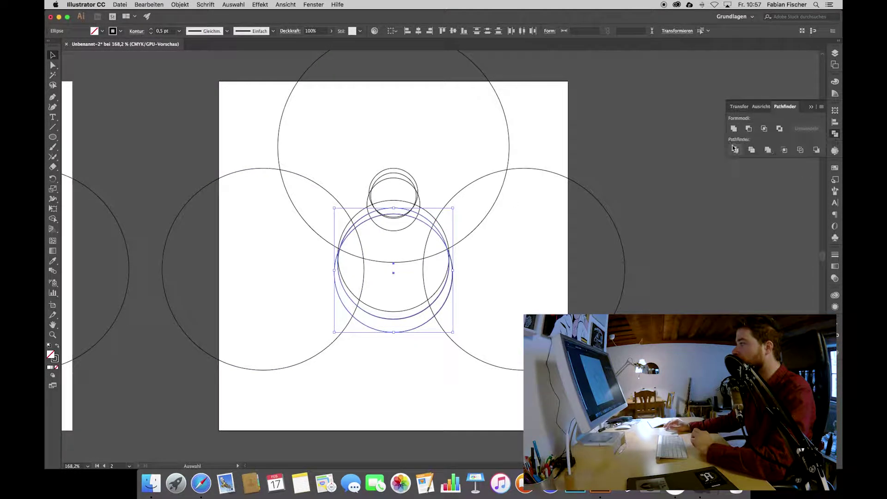
right_click(408, 330)
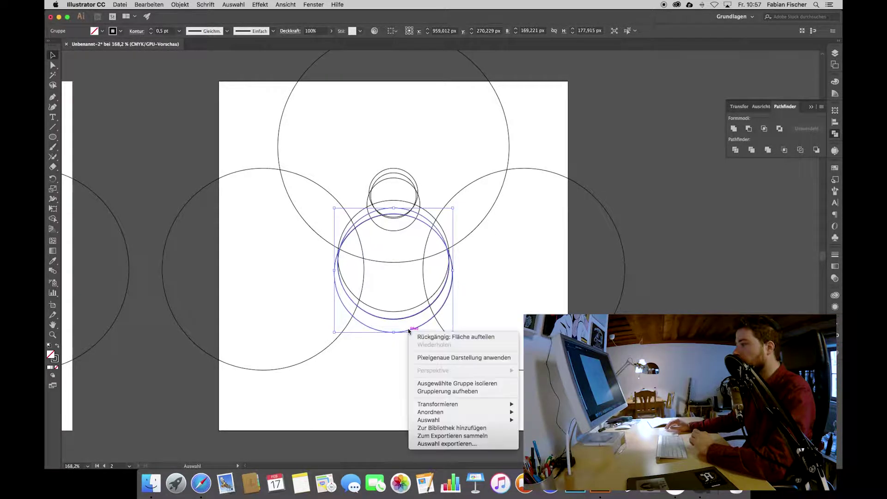
left_click(447, 391)
left_click(413, 375)
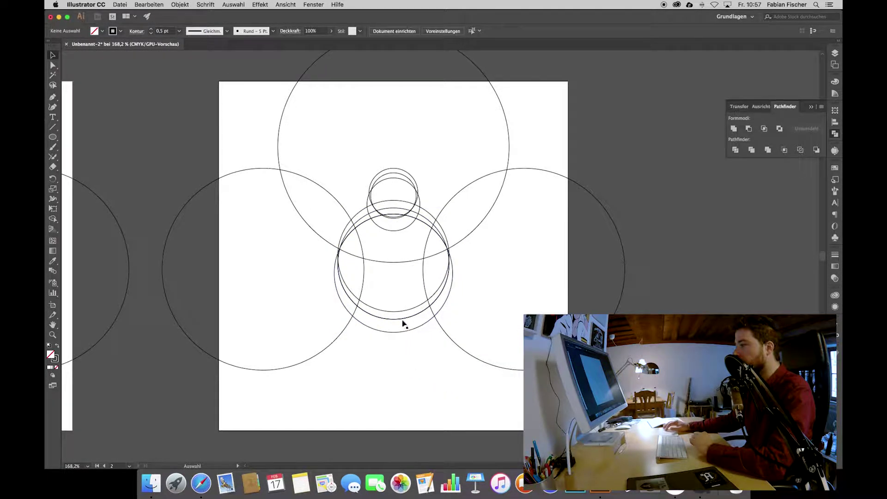
- Delete the two unwanted leftover pieces from the divided head circles
left_click(400, 333)
key("Delete")
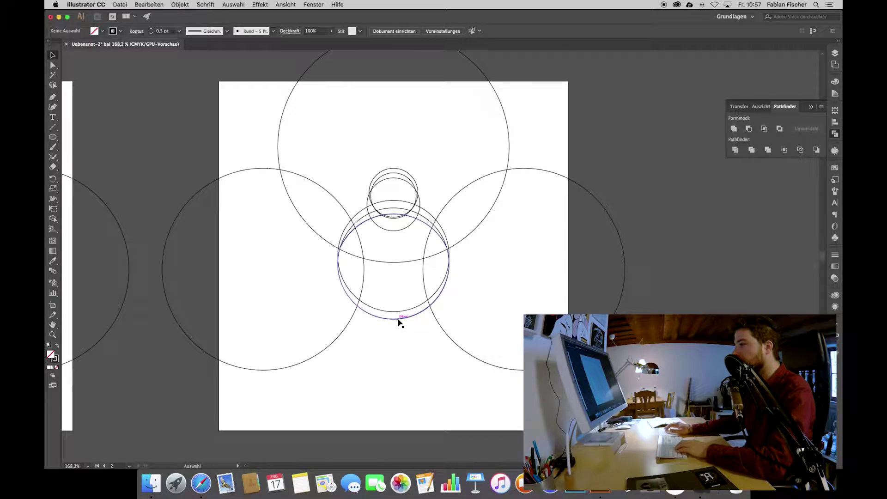
left_click(400, 322)
key("Delete")
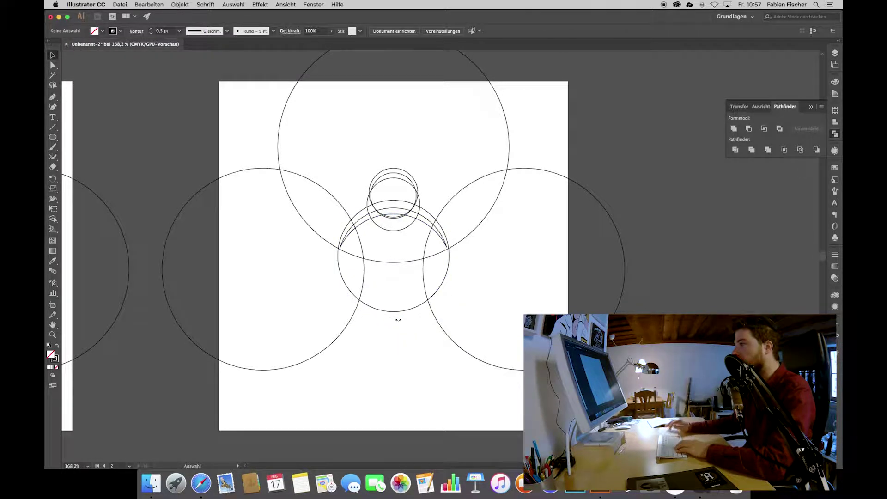
left_click(365, 219)
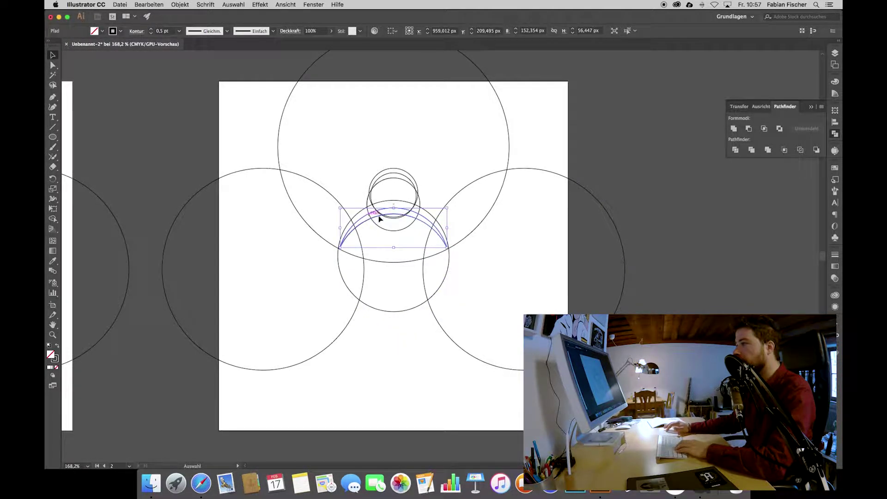
- Divide the two bun circles, ungroup the pieces and delete the overlapping bun piece
left_click(400, 231)
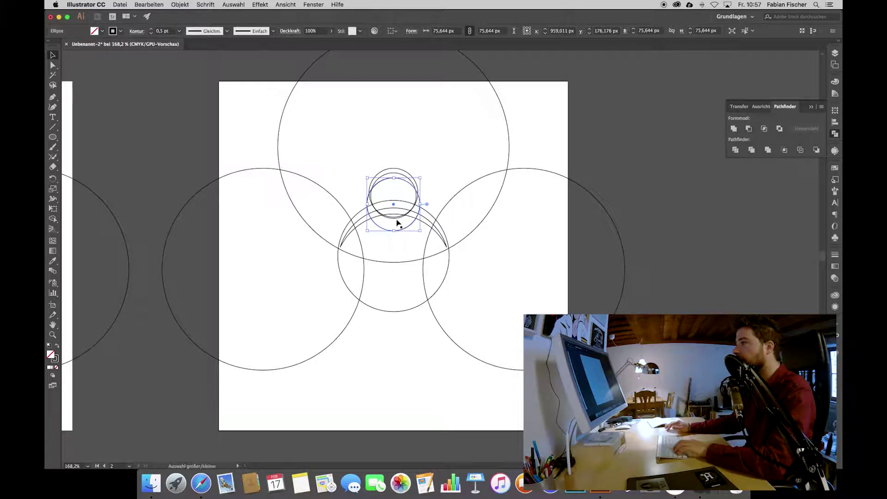
left_click(397, 219, "shift")
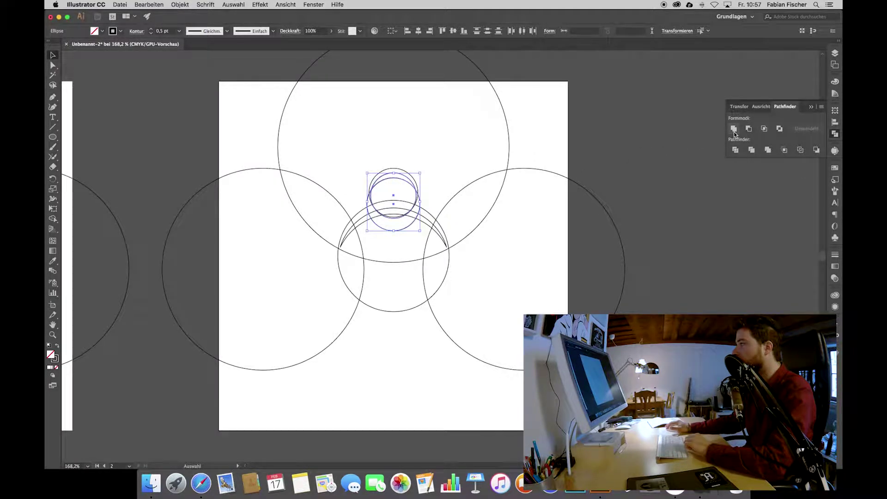
key("ctrl+g")
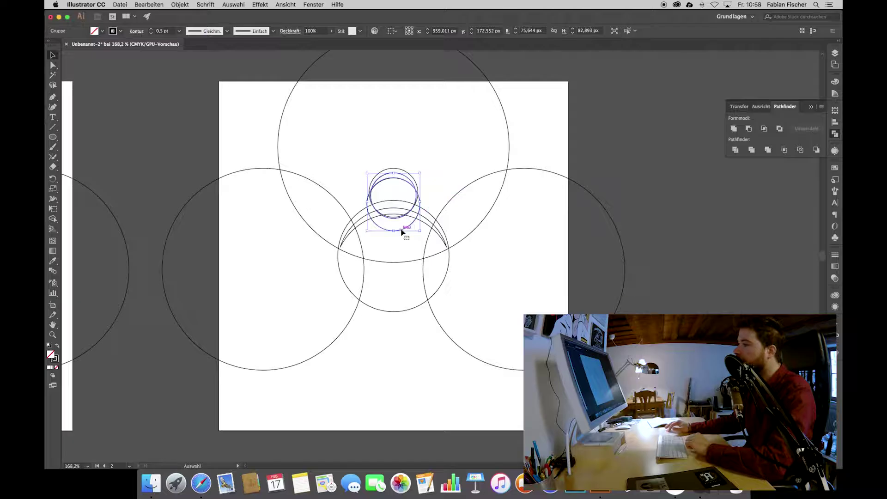
right_click(401, 231)
left_click(436, 293)
left_click(405, 222)
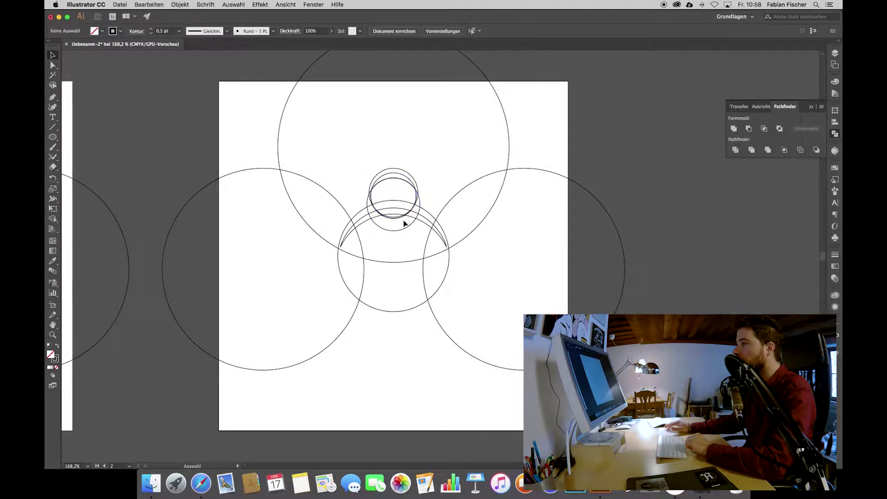
left_click(401, 233)
left_click(398, 221)
key("Delete")
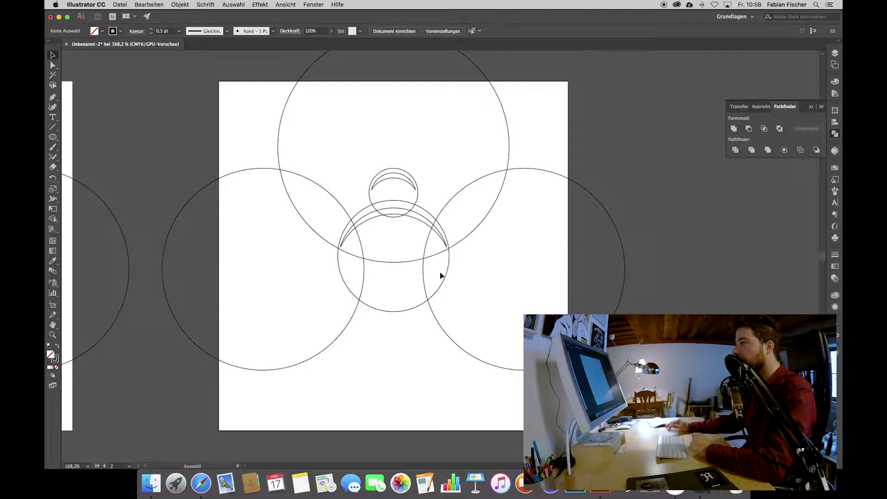
- Select all circles, apply Pathfinder Outline, and give the segments a black 0.5 pt stroke
scroll(440, 276, "down", 5)
scroll(440, 276, "down", 2)
scroll(440, 276, "up", 5)
scroll(440, 276, "up", 2)
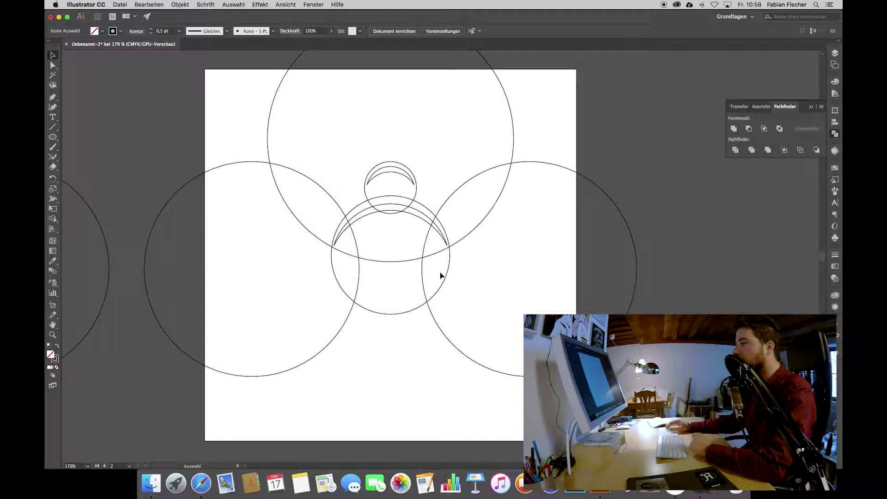
scroll(440, 275, "up", 2)
left_click_drag(196, 125, 495, 348)
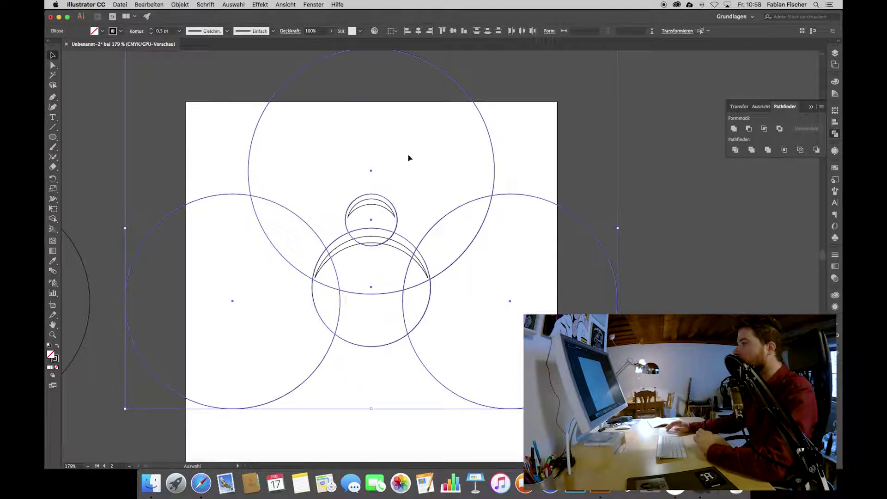
left_click(802, 150)
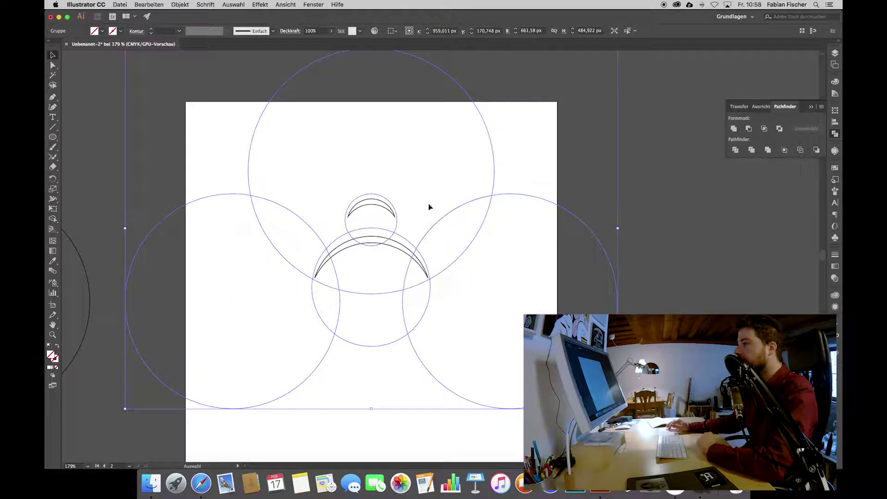
left_click(151, 29)
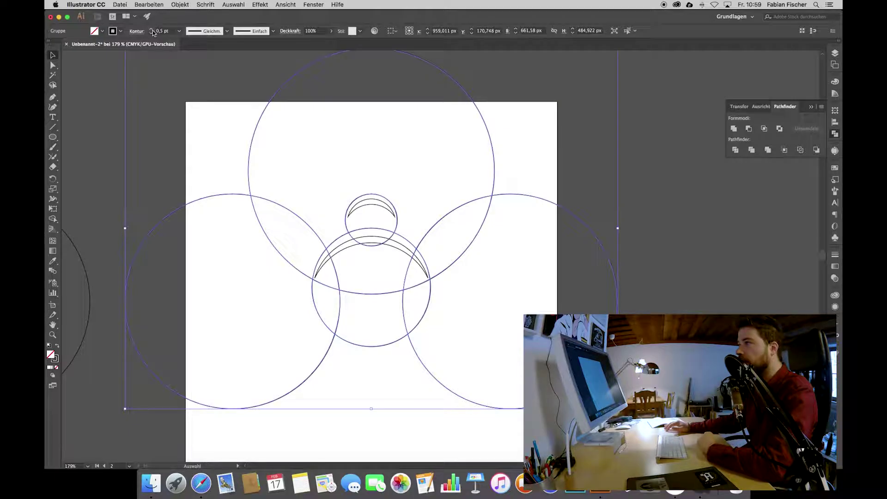
- Ungroup the outline segments and delete the outer arcs at top and left plus the lens piece
left_click(353, 144)
left_click(250, 196)
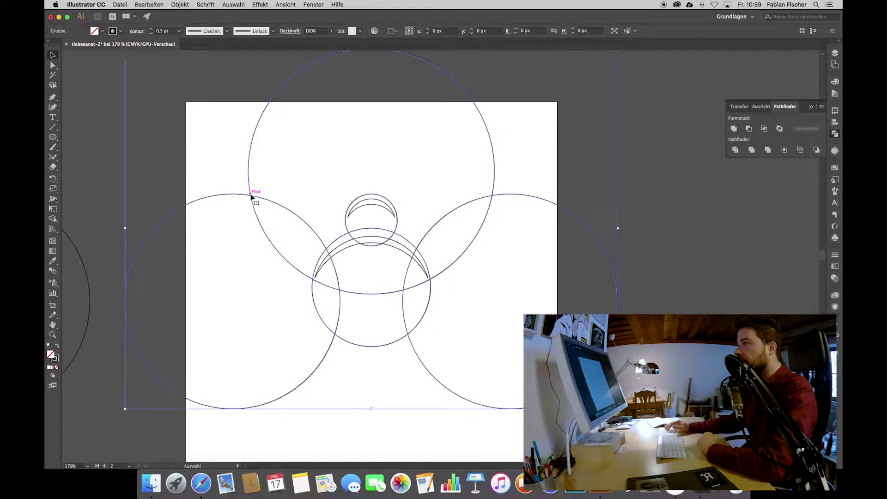
right_click(252, 194)
left_click(296, 254)
left_click(210, 139)
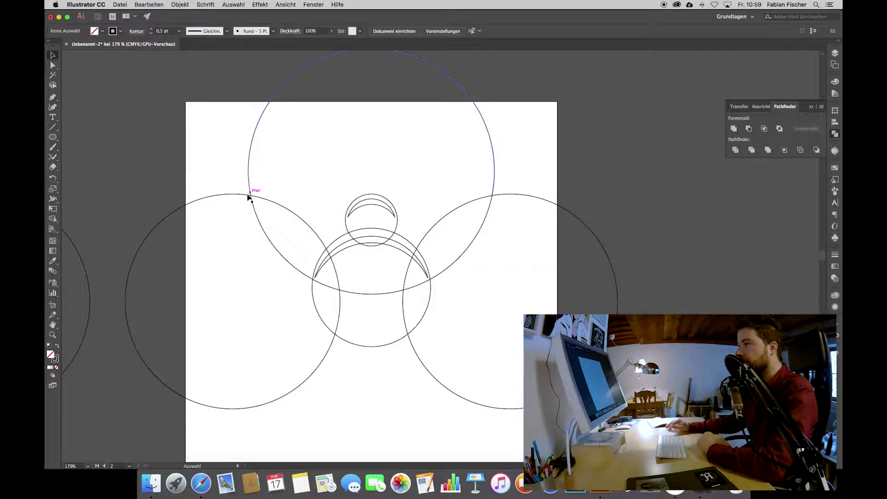
left_click_drag(326, 194, 254, 252)
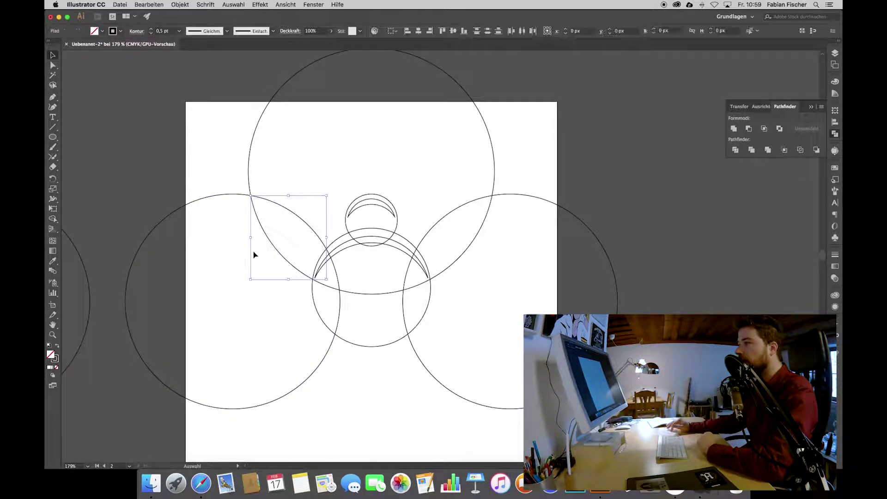
key("shift+m")
left_click_drag(270, 178, 218, 216)
key("Delete")
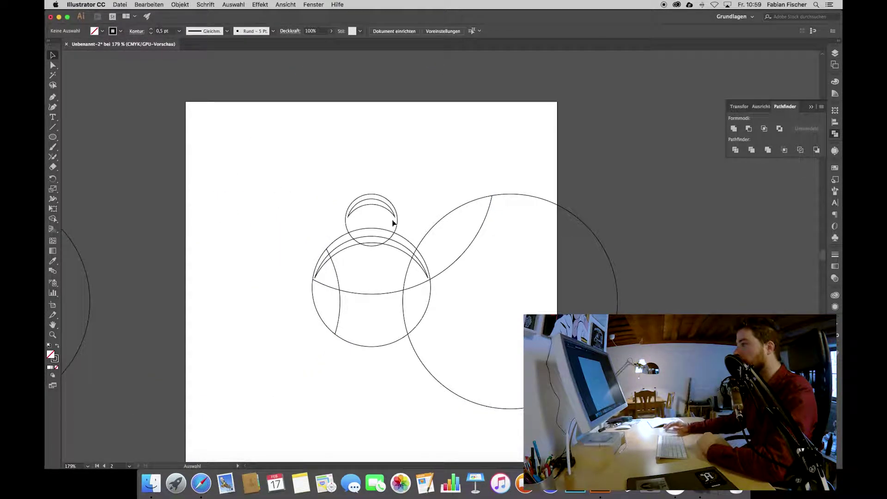
left_click(491, 249)
key("Delete")
- Delete the large right circle, the head's bottom arc, both wedges and the bun's lower arc
left_click_drag(483, 263, 491, 448)
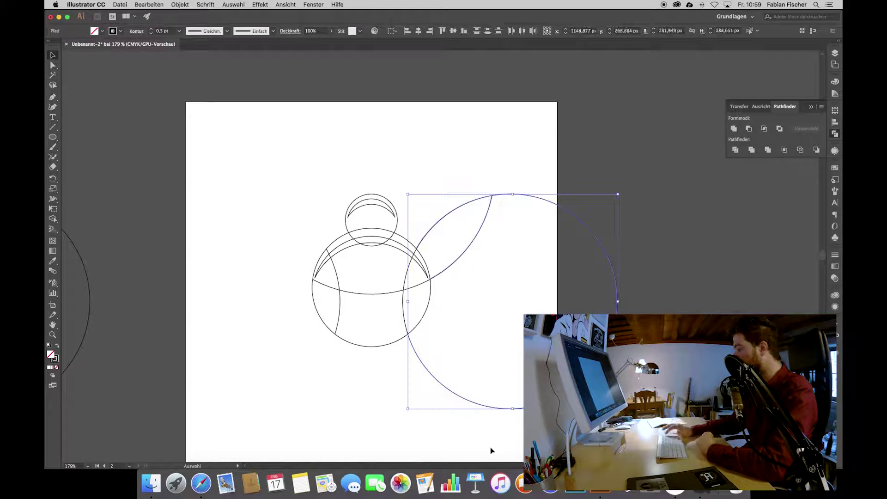
key("Delete")
left_click_drag(360, 332, 386, 363)
key("Delete")
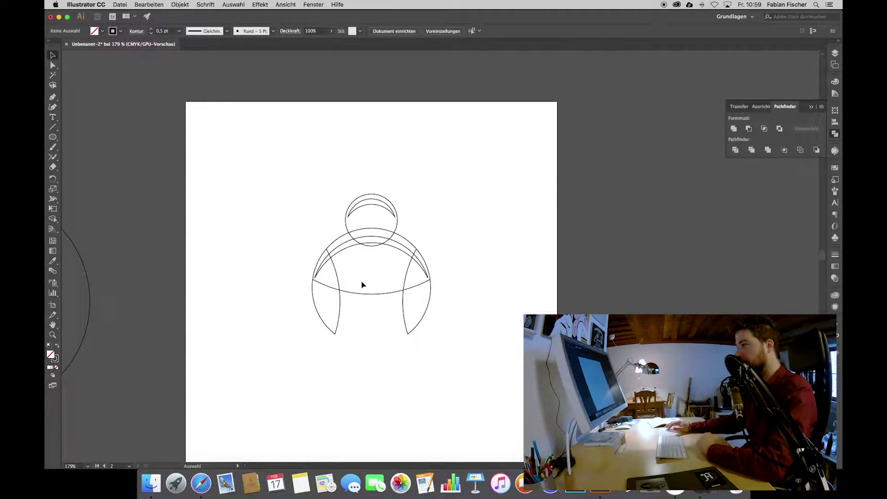
left_click(336, 277)
key("Delete")
left_click(422, 291)
key("Delete")
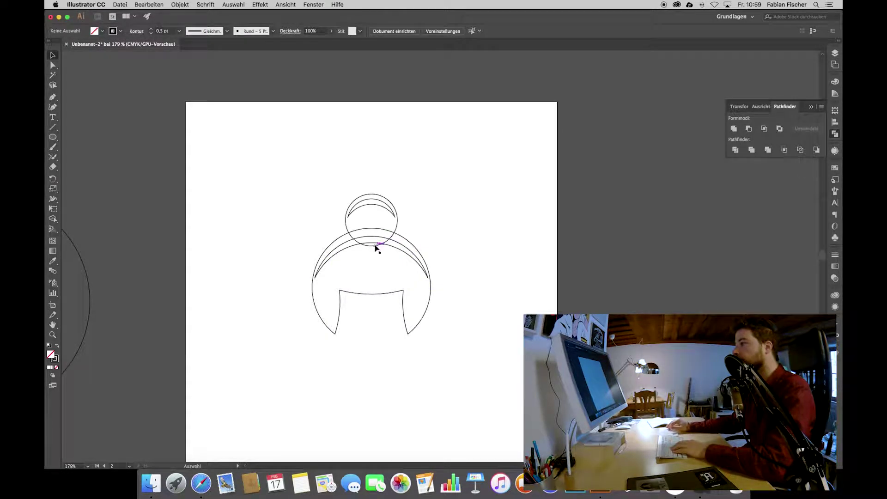
left_click(375, 246)
key("Delete")
- Make the bun's upper crescent arc slightly narrower
scroll(480, 234, "down", 3)
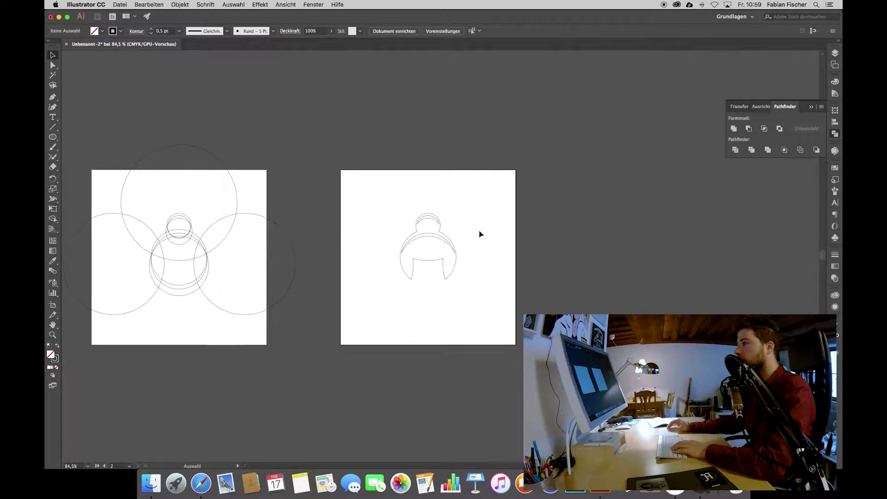
scroll(480, 221, "up", 5)
left_click(506, 258)
left_click_drag(510, 237, 505, 235)
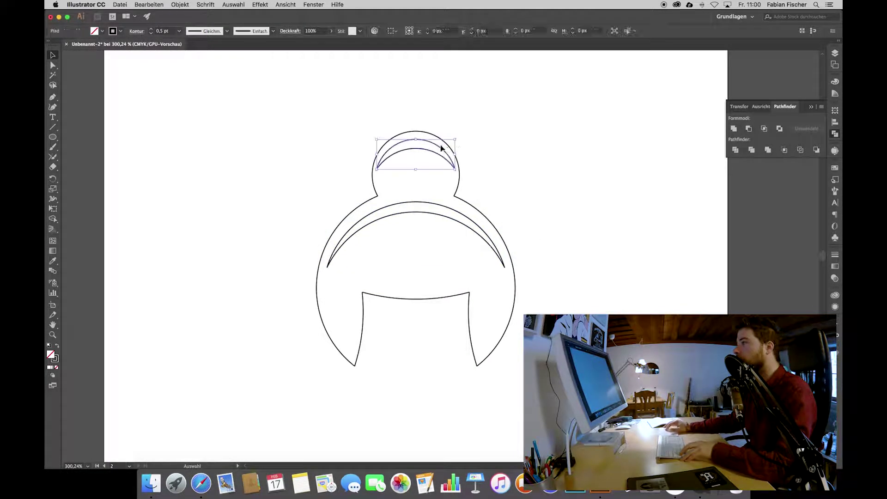
left_click(514, 174)
- Join the open endpoints of the hair outline at the bottom-left tip using Direct Selection
scroll(516, 177, "down", 3)
scroll(516, 177, "up", 2)
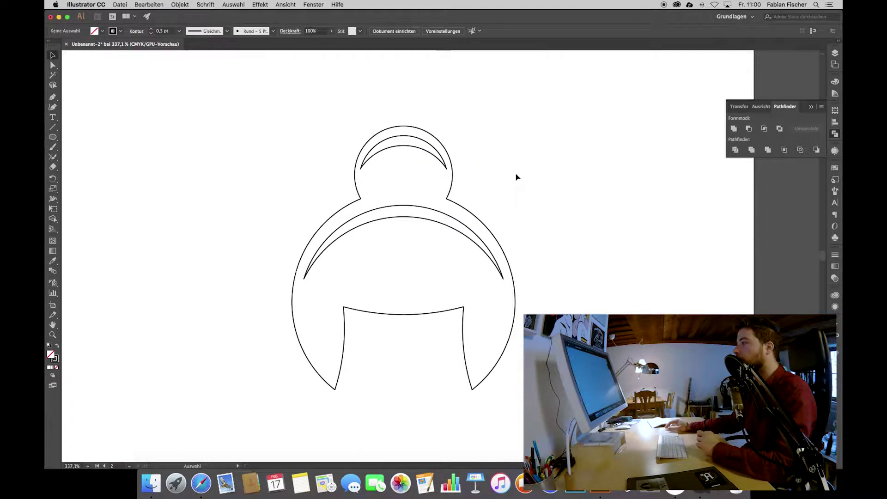
scroll(516, 177, "down", 5)
scroll(516, 176, "up", 5)
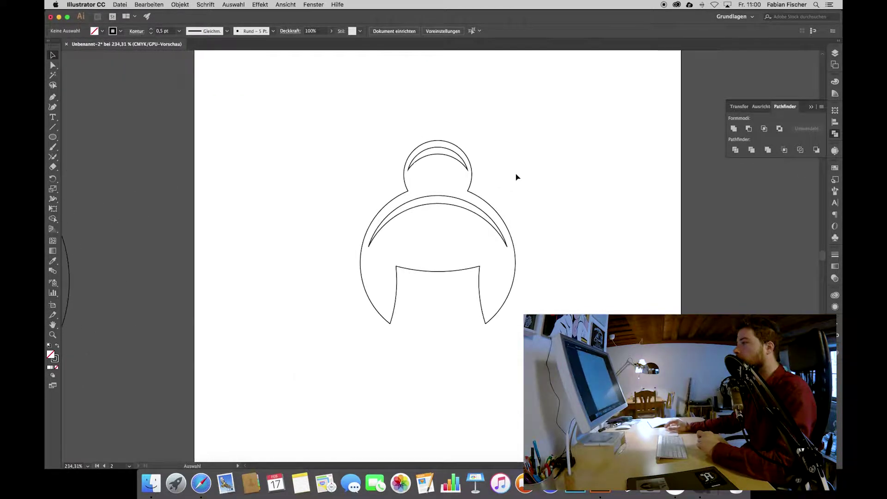
scroll(400, 192, "up", 2)
scroll(261, 203, "up", 1)
key("a")
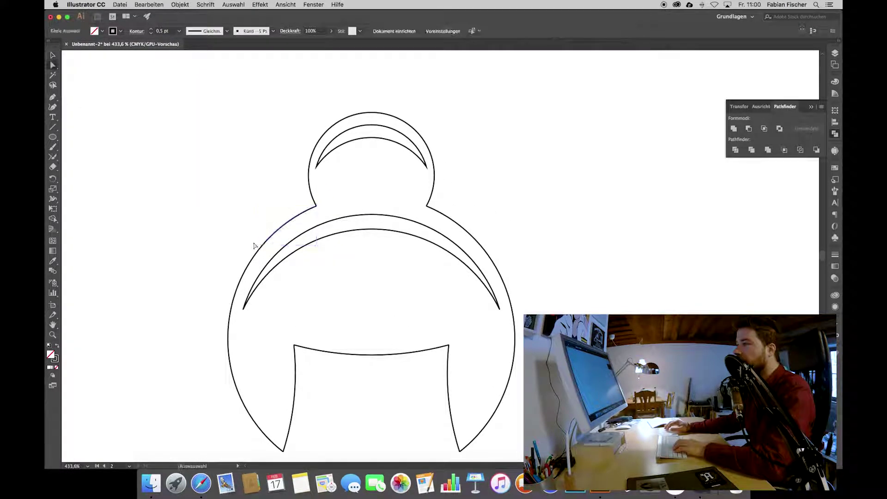
left_click(264, 249)
left_click(263, 247)
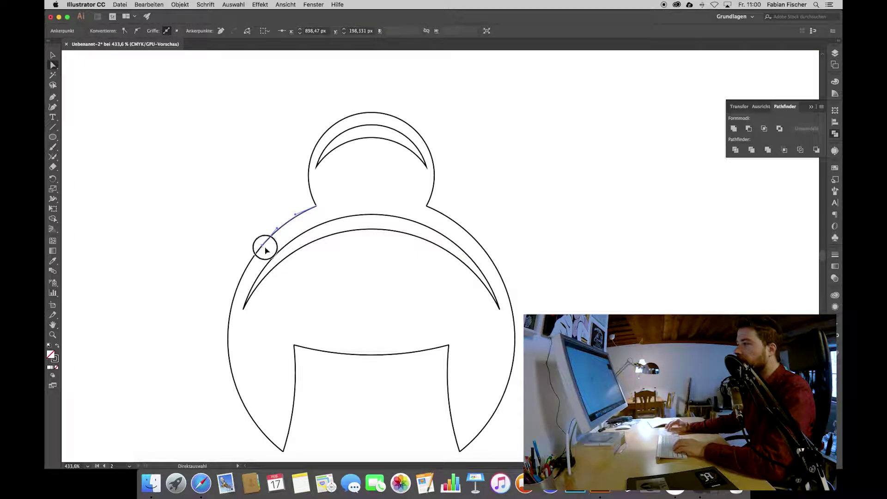
left_click(233, 31)
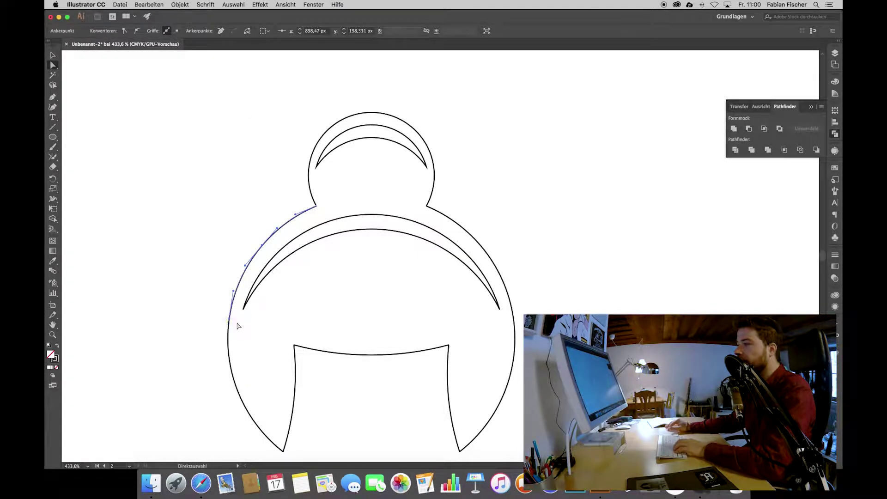
left_click_drag(238, 326, 223, 314)
left_click(235, 31)
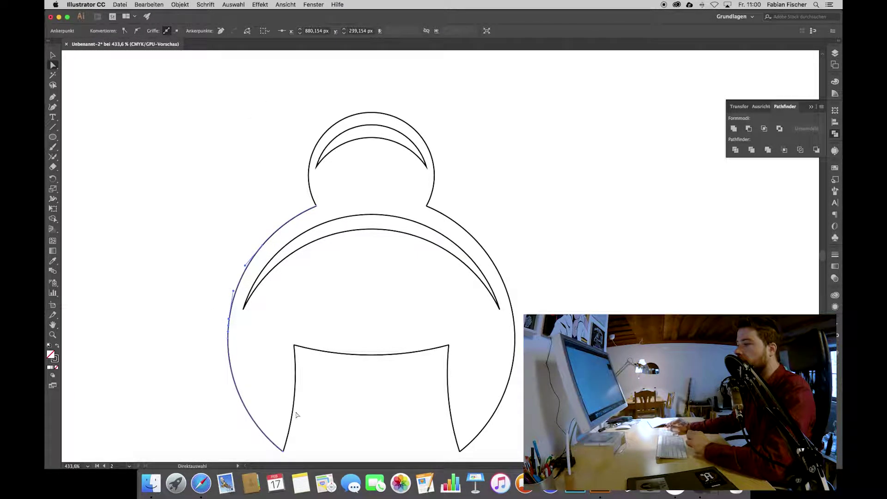
left_click(283, 451)
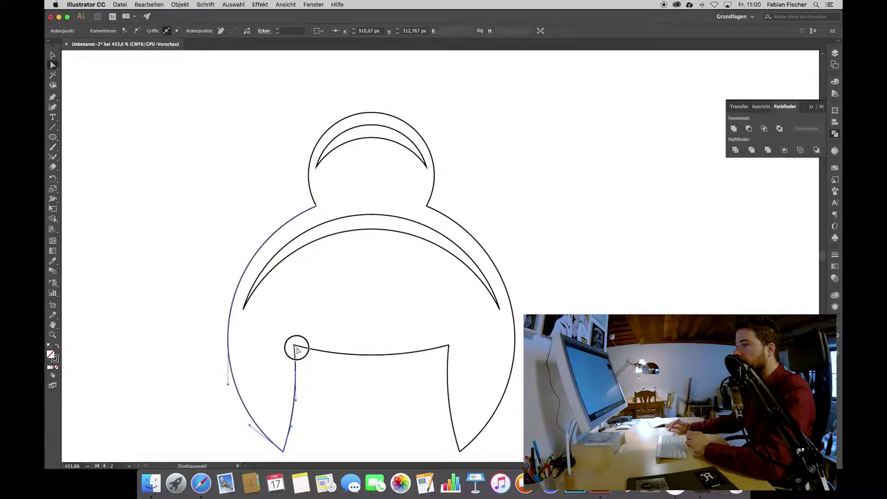
left_click(449, 346, "shift")
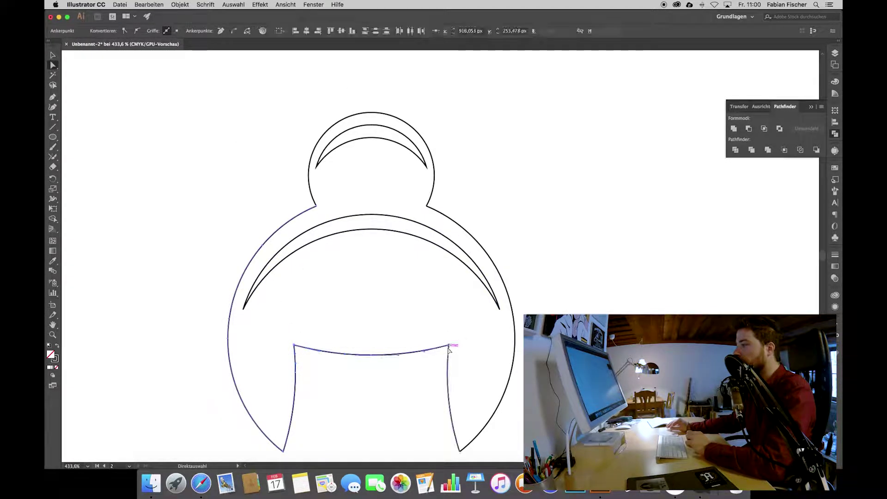
key("ctrl+j")
key("ctrl+j")
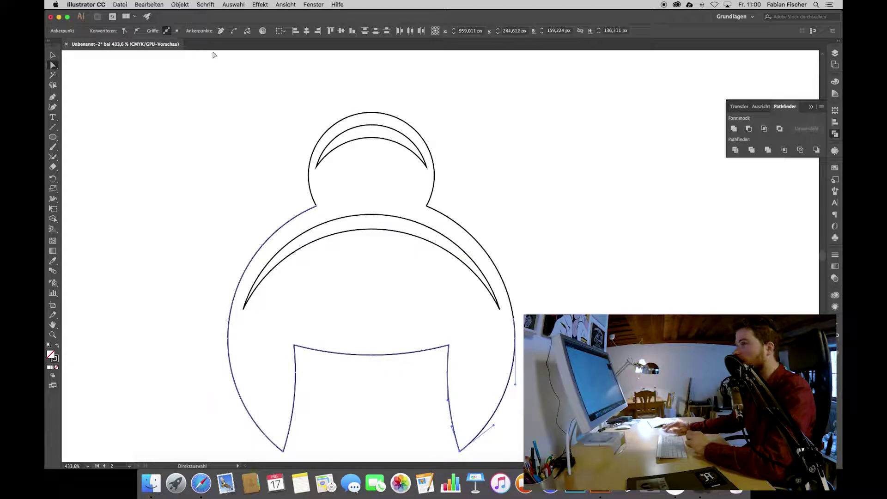
- Join the remaining gaps at the left and right bun-shoulder junctions
left_click(483, 246)
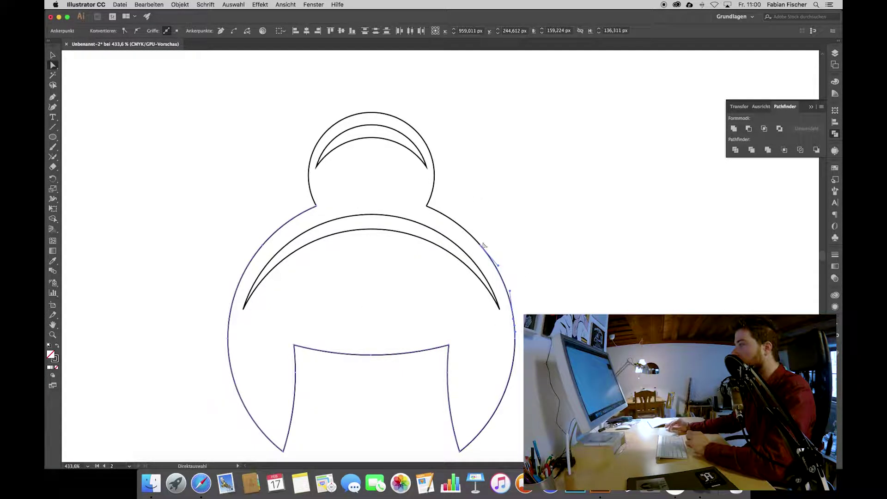
left_click(408, 111, "shift")
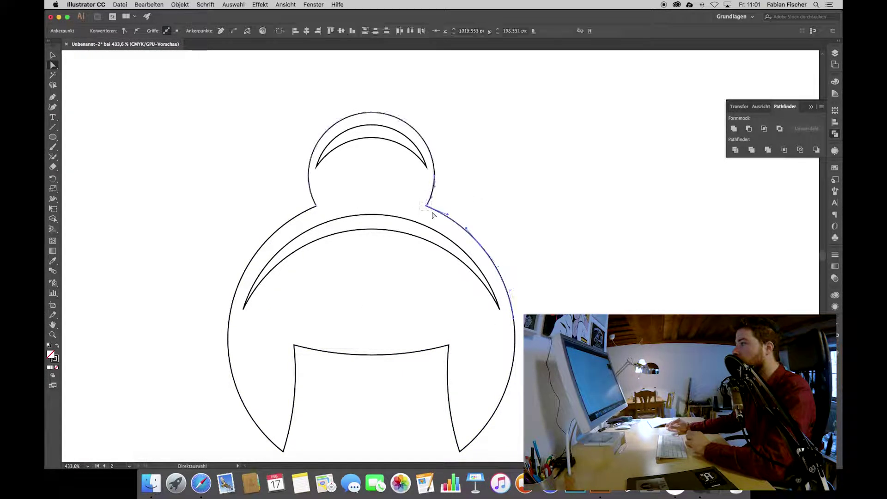
key("ctrl+j")
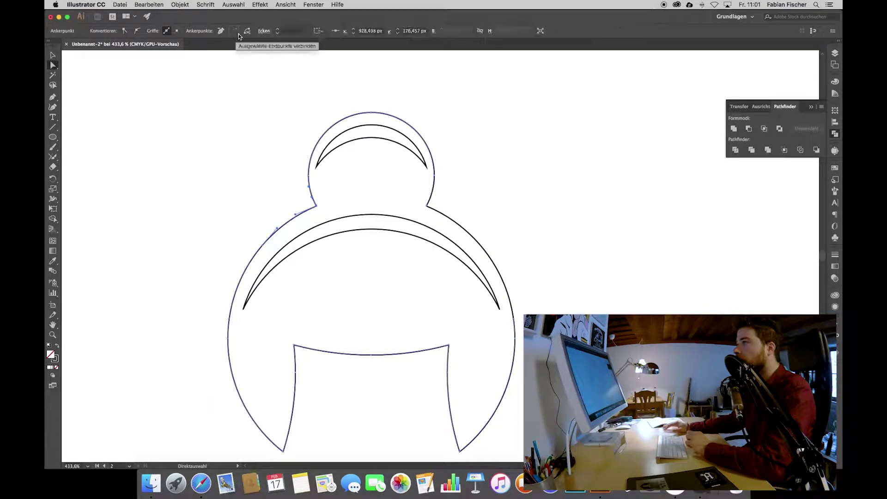
key("ctrl+j")
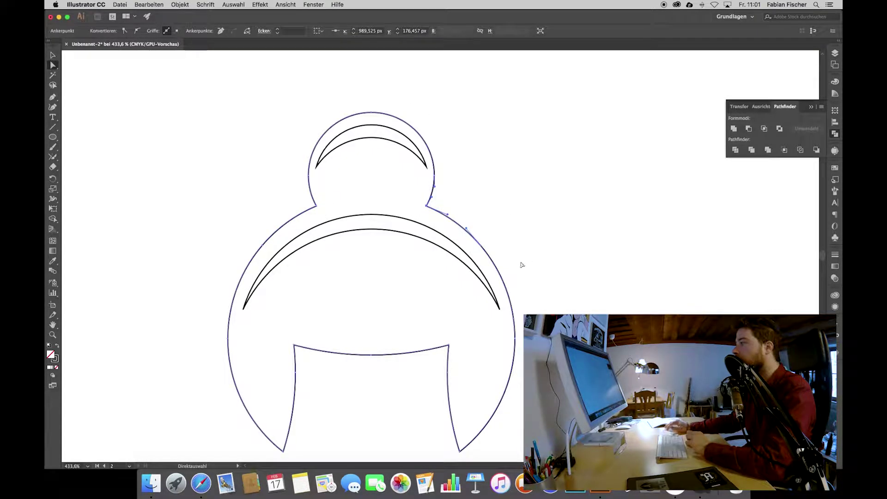
left_click(521, 263)
- Fill the closed hair outline red and remove its stroke
key("v")
left_click(516, 342)
left_click(102, 30)
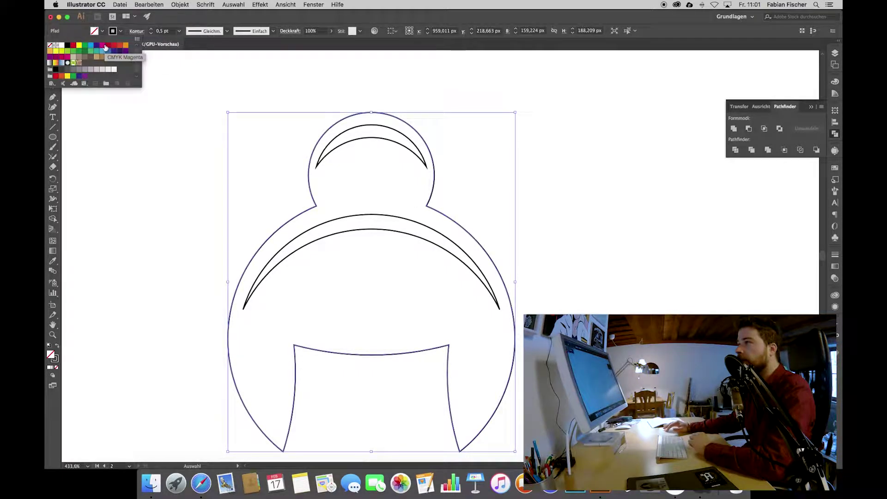
left_click(108, 48)
scroll(646, 254, "down", 1, "alt")
scroll(554, 254, "down", 4, "alt")
scroll(554, 254, "up", 2, "alt")
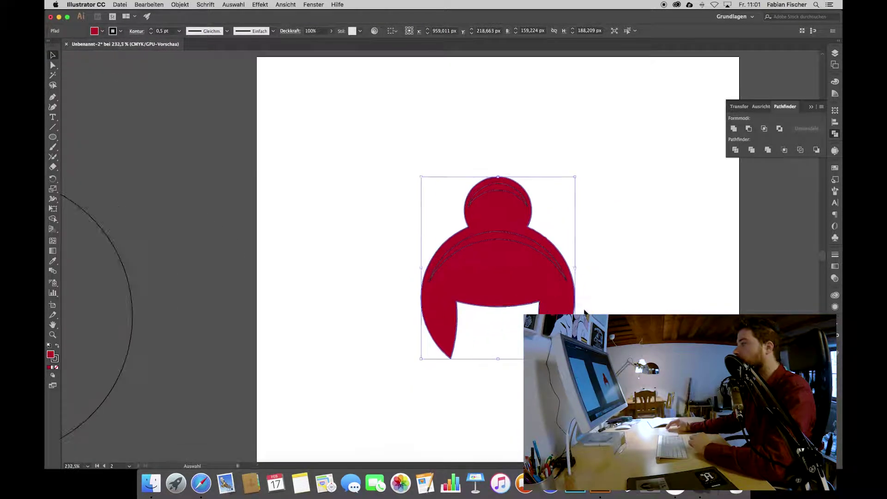
scroll(554, 254, "up", 2, "alt")
left_click(575, 311)
left_click(509, 278)
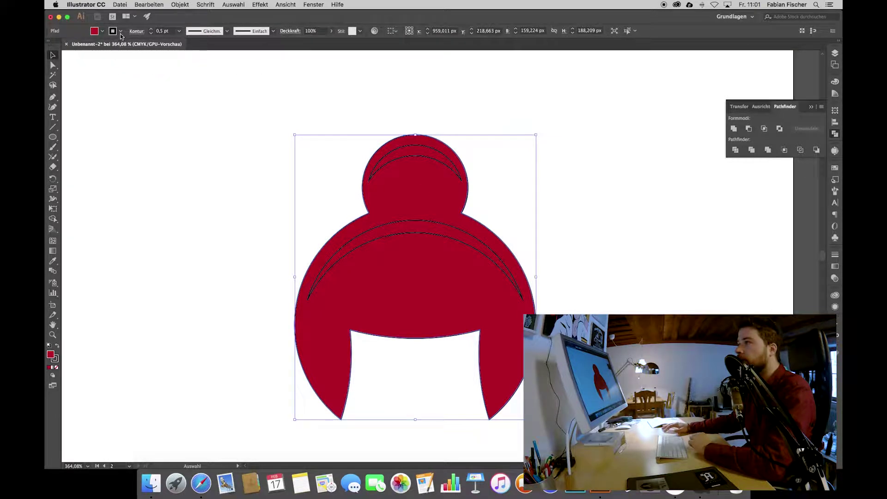
left_click(102, 31)
left_click(51, 45)
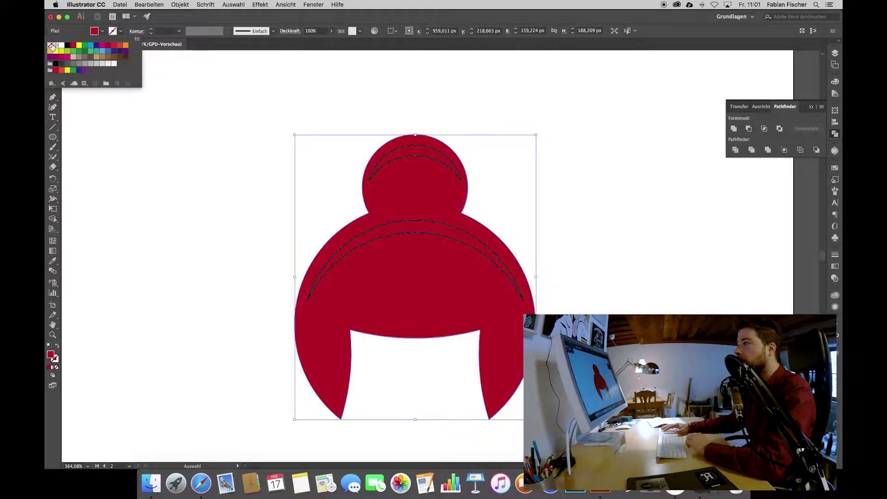
- Group the two crescent arcs and give them no stroke and a dark red fill
left_click(428, 224)
left_click(431, 156, "shift")
right_click(429, 160)
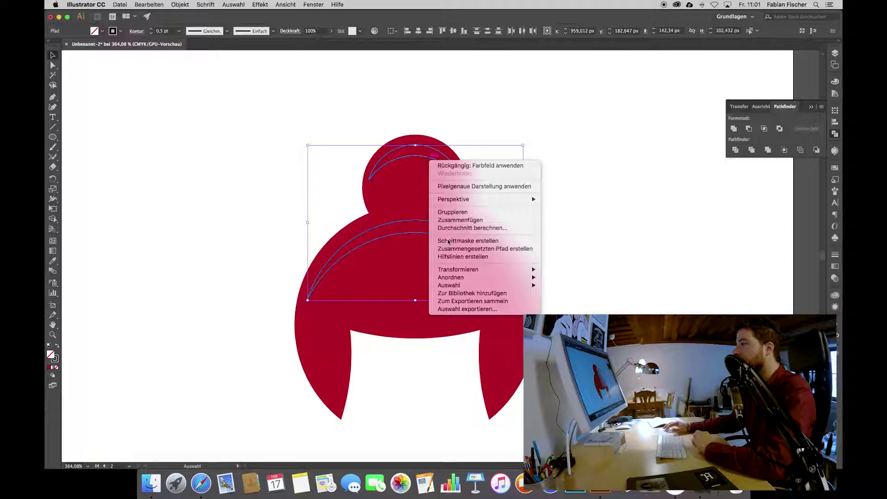
left_click(453, 212)
left_click(121, 31)
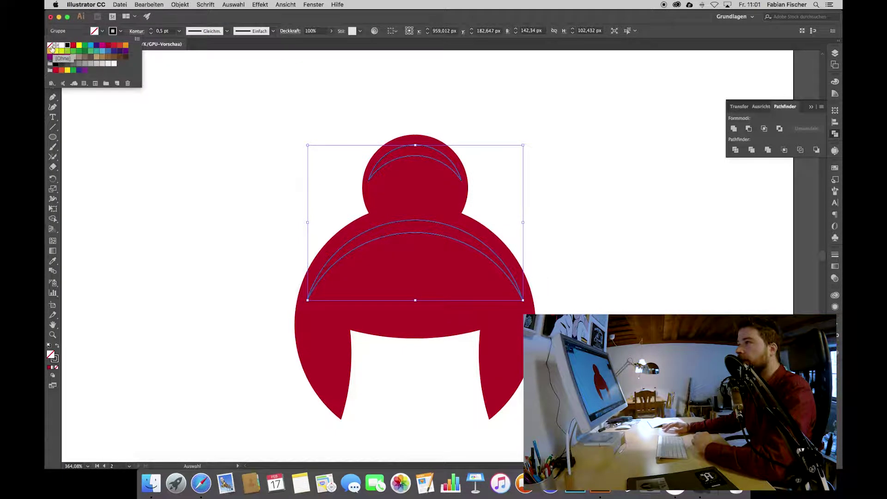
left_click(52, 47)
left_click(103, 32)
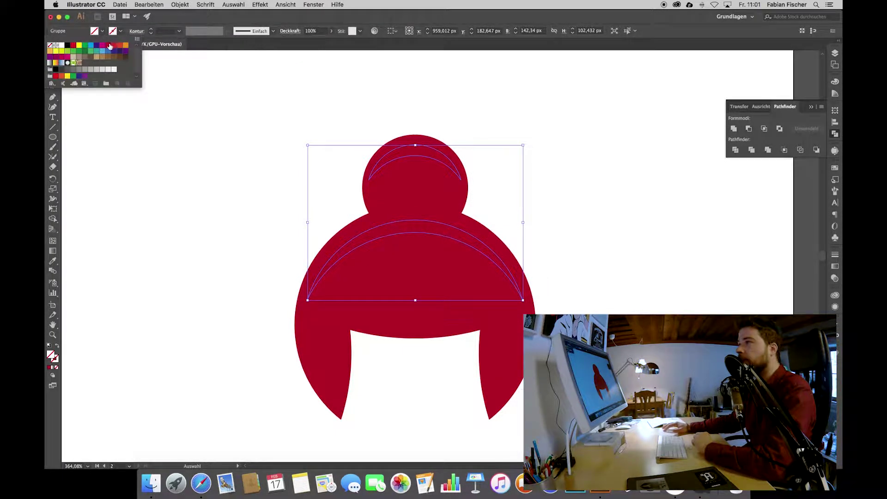
left_click(109, 45)
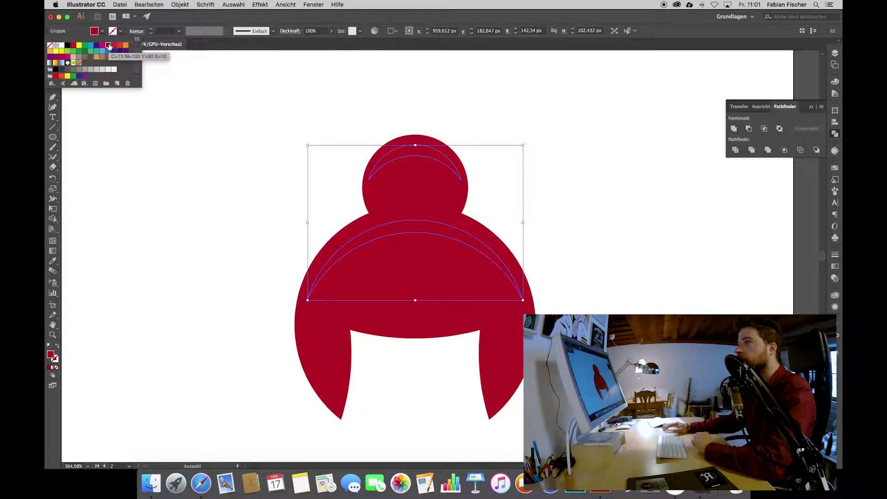
- Give the grouped crescent arcs a lighter pink fill, #E04659
left_click(54, 262)
left_click(337, 300)
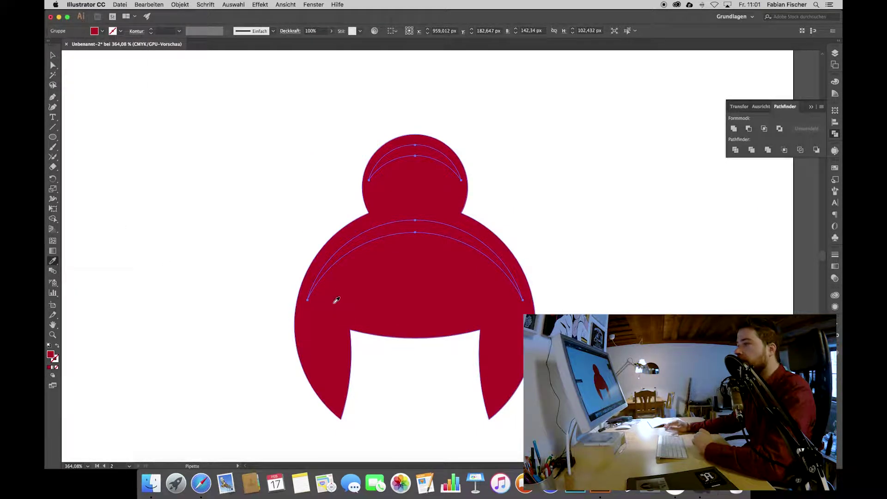
double_click(52, 357)
left_click_drag(407, 228, 410, 209)
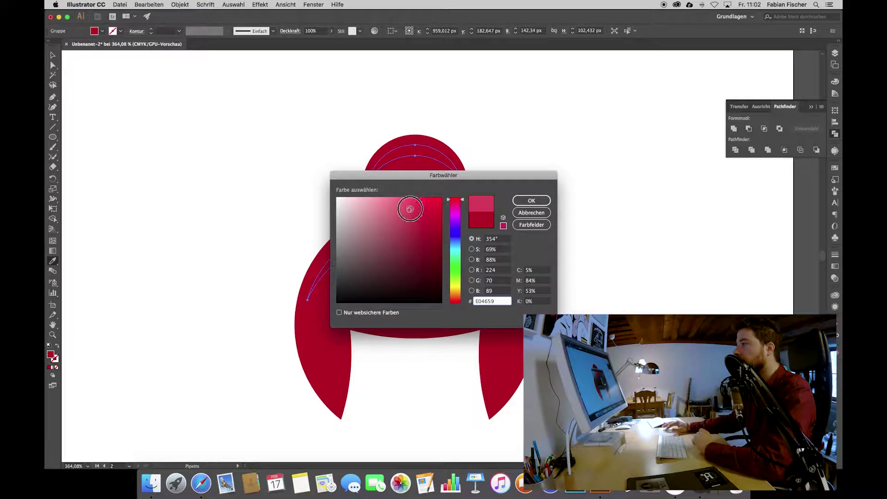
left_click(543, 201)
key("v")
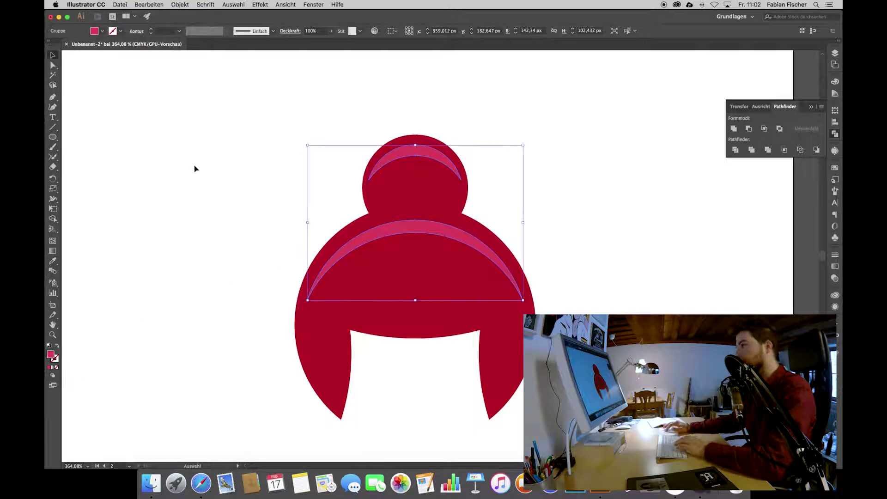
key("super+minus")
key("super+minus")
key("super+shift+a")
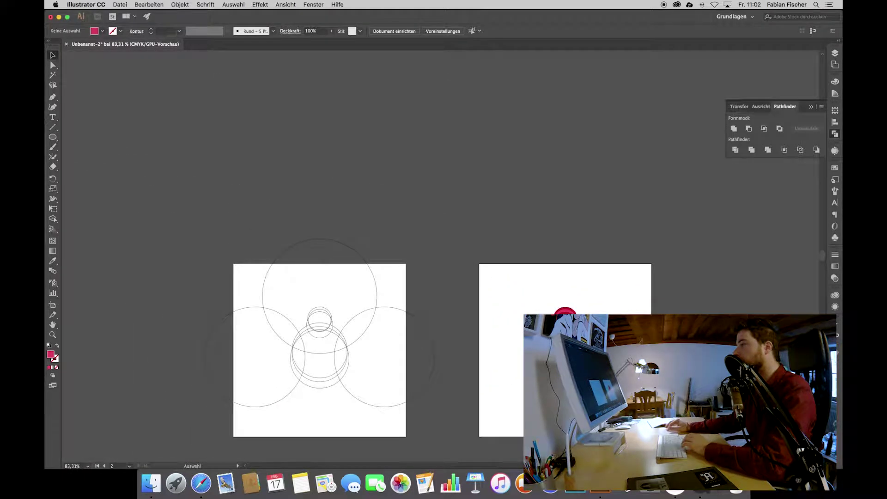
- Shrink the hair logo to about two thirds and bring up the Layers panel
key("super+0")
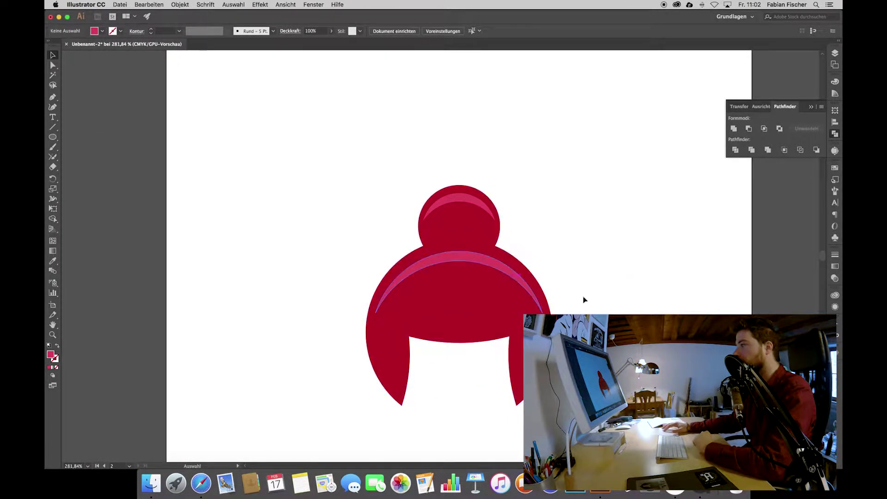
scroll(584, 301, "down", 5)
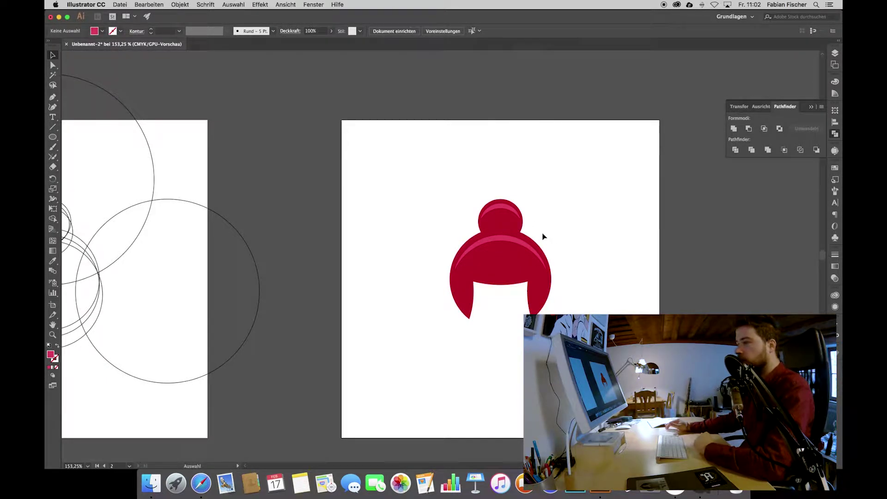
left_click(518, 272)
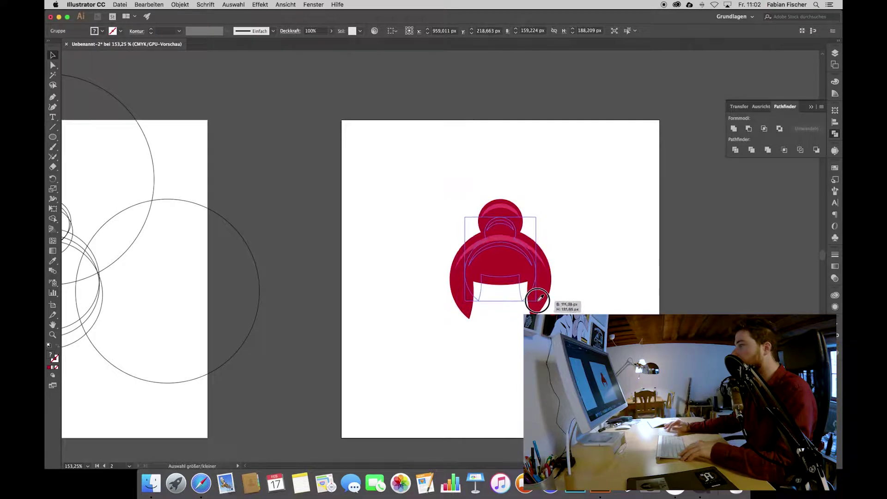
left_click_drag(552, 319, 507, 250)
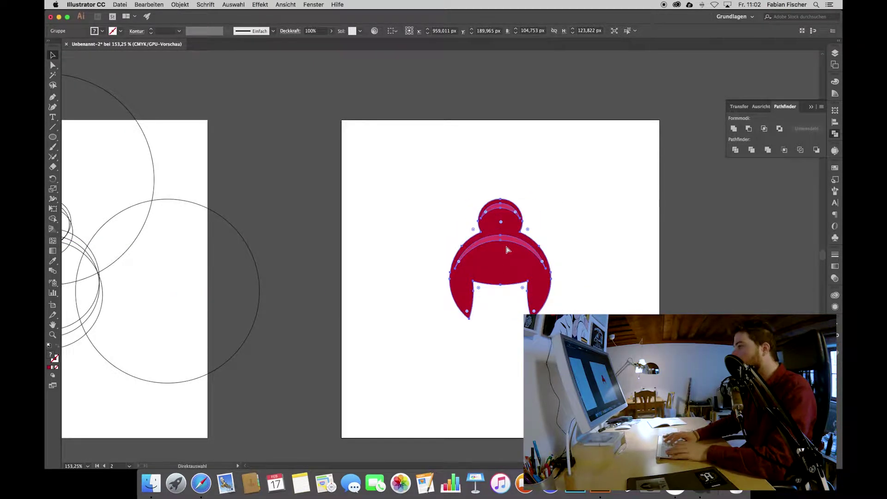
left_click(608, 277)
scroll(607, 278, "down", 3)
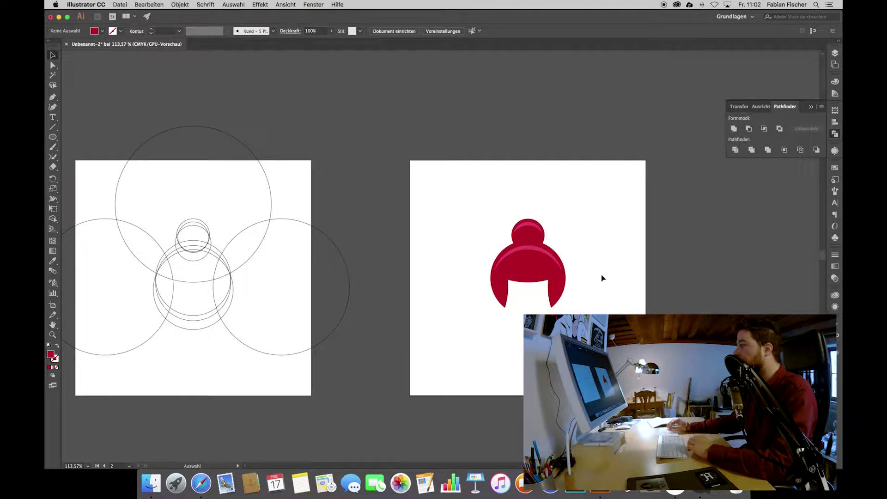
scroll(602, 278, "right", 5)
left_click(837, 58)
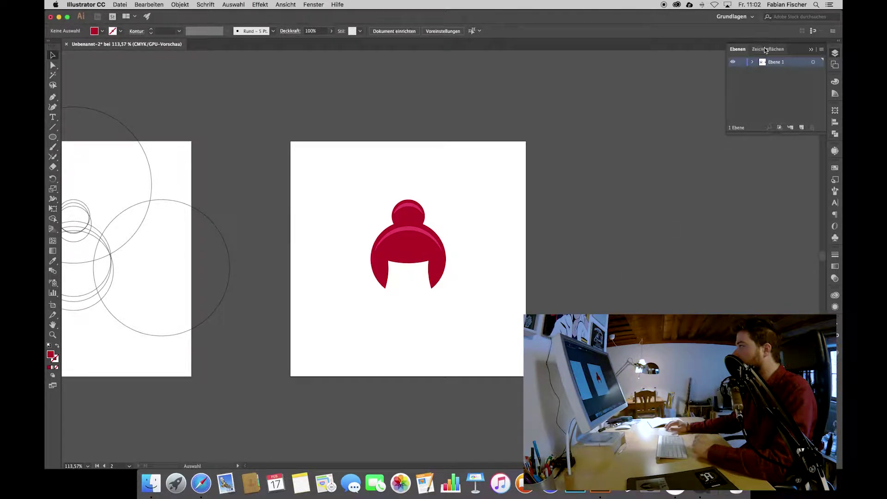
- Add a third artboard and Alt-drag a copy of the hair logo onto it
left_click(766, 50)
left_click(803, 126)
left_click(418, 248)
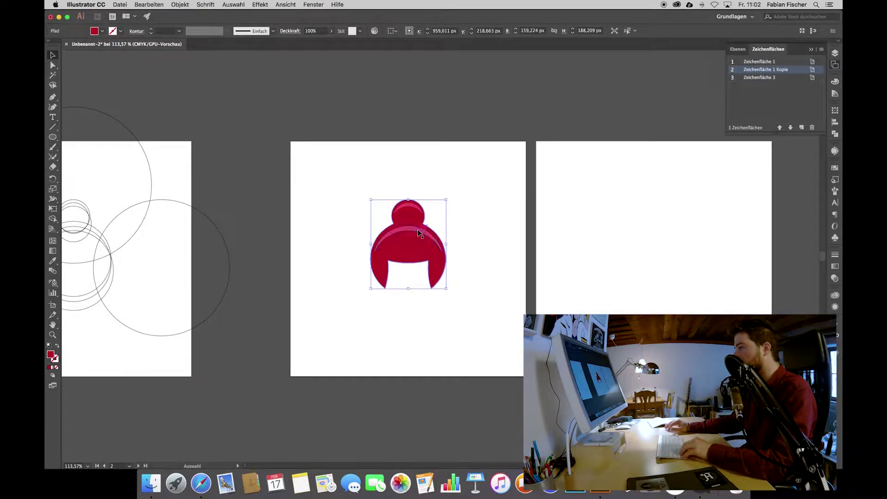
left_click(419, 233)
left_click(412, 259, "shift")
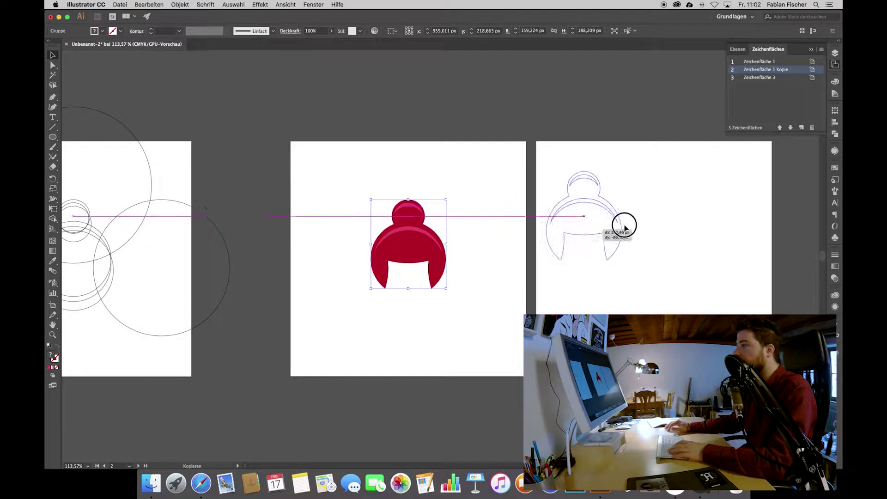
left_click_drag(411, 259, 657, 221)
- Scale the hair logo copy on artboard 3 slightly smaller
left_click_drag(694, 251, 683, 244)
left_click(727, 250)
scroll(725, 250, "right", 5)
scroll(479, 301, "down", 5)
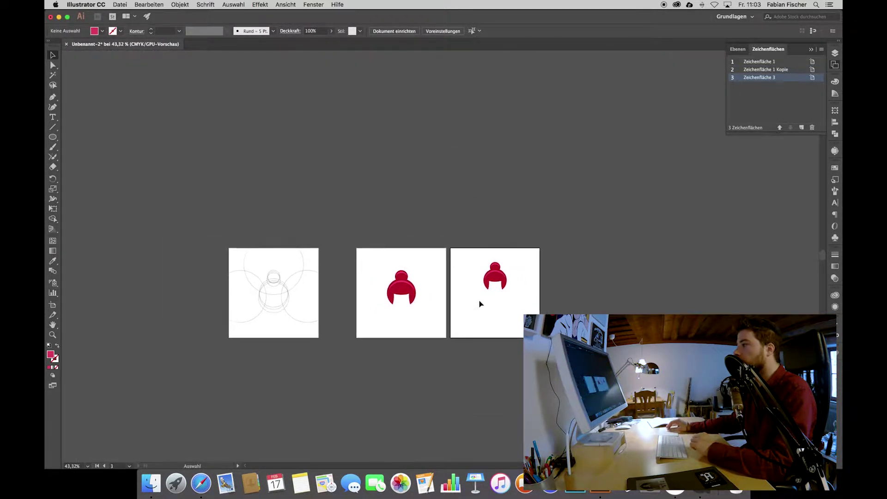
scroll(479, 301, "up", 2)
scroll(479, 301, "up", 8)
scroll(479, 303, "down", 2)
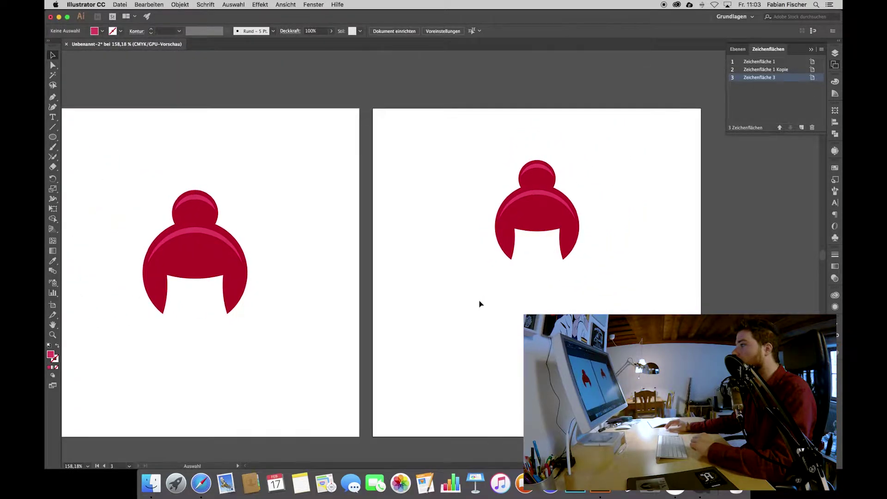
scroll(479, 303, "down", 3)
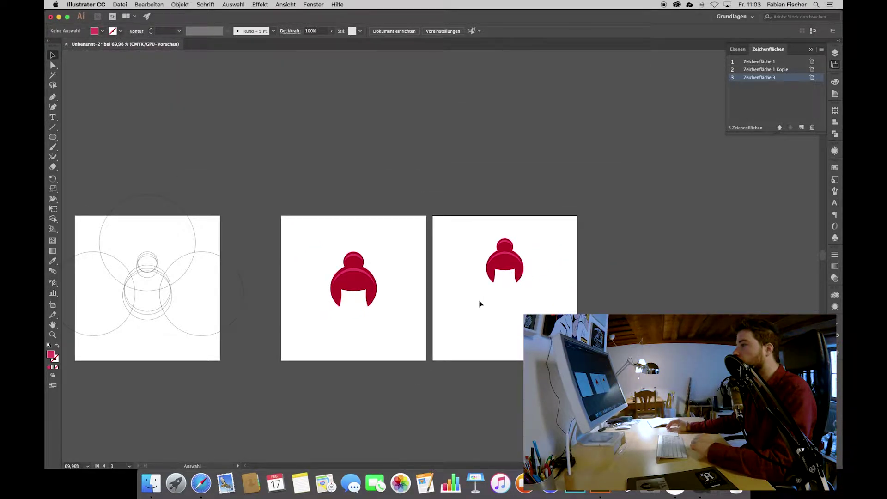
scroll(479, 304, "up", 2)
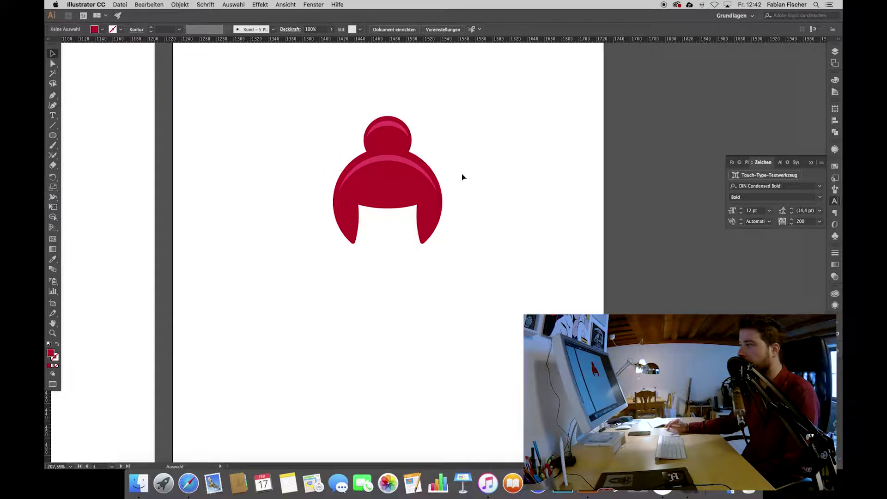
- Type SACO below the logo and enlarge it to about 94 pt
left_click(51, 115)
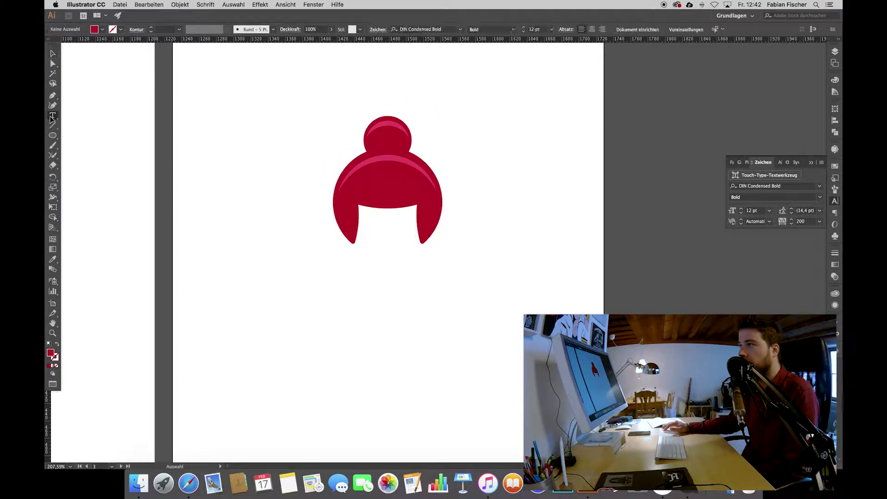
left_click(291, 309)
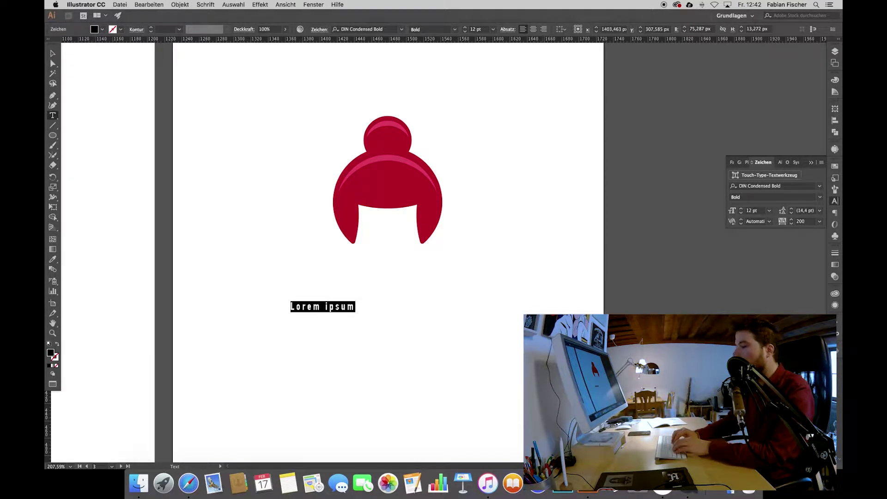
type("SACO")
key("Escape")
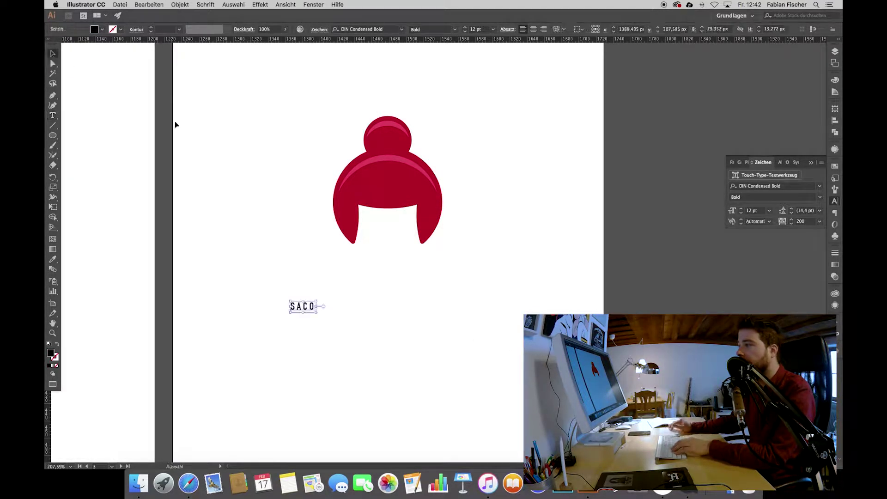
left_click_drag(316, 312, 489, 391)
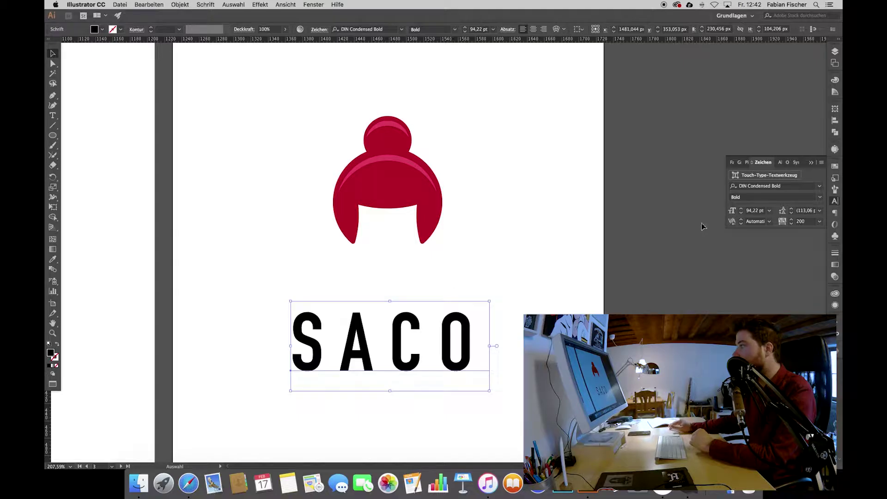
- Set SACO's tracking to 200 and move it up closer to the logo
left_click(837, 203)
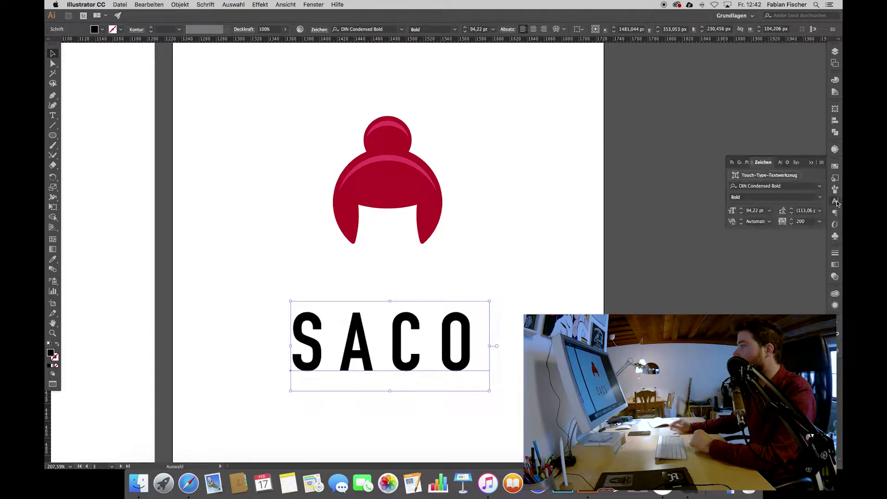
left_click(289, 6)
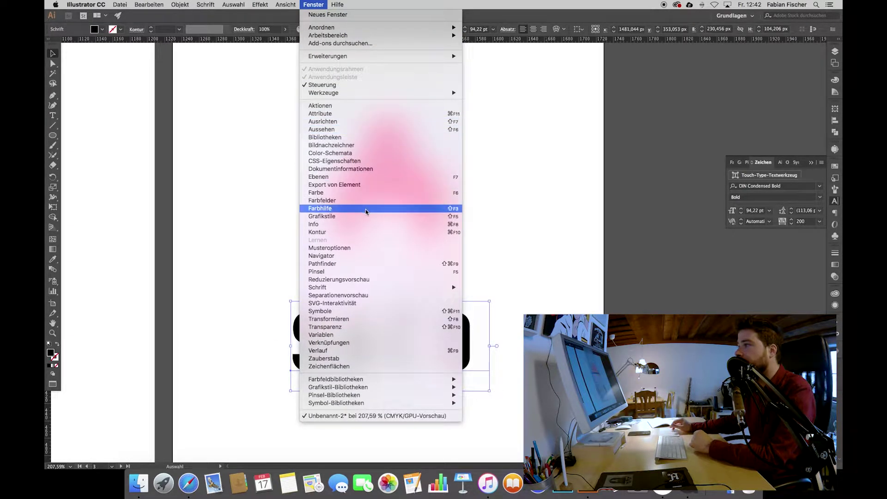
key("Escape")
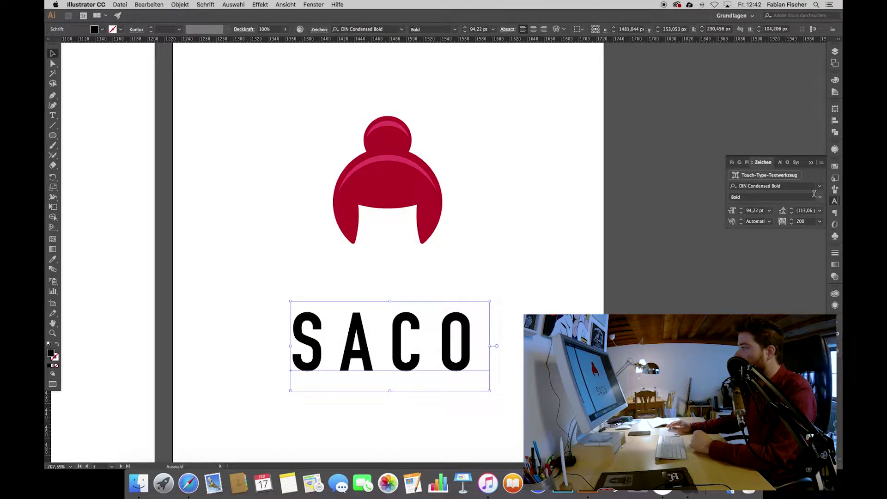
left_click(820, 222)
left_click(805, 287)
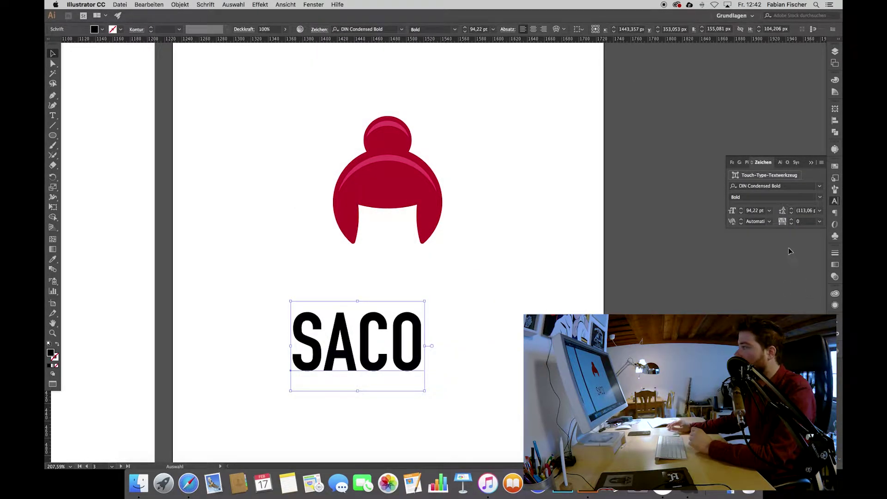
left_click(819, 222)
left_click(807, 354)
left_click_drag(449, 338, 455, 298)
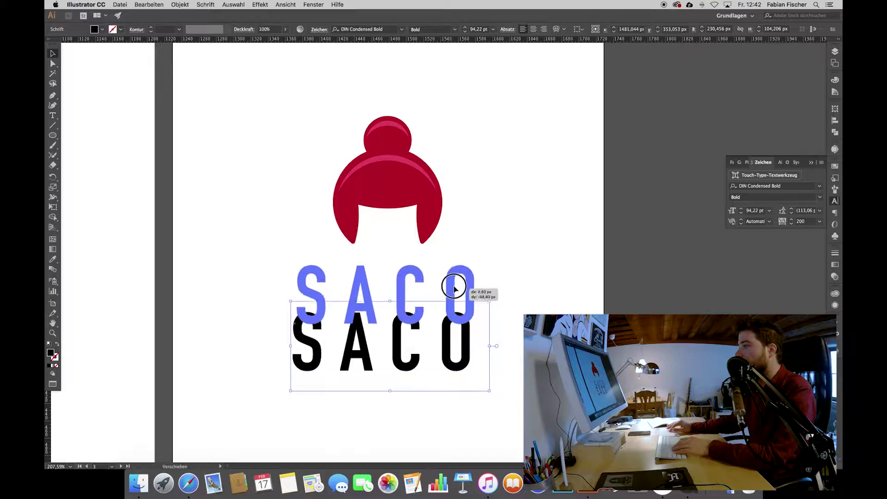
left_click(331, 418)
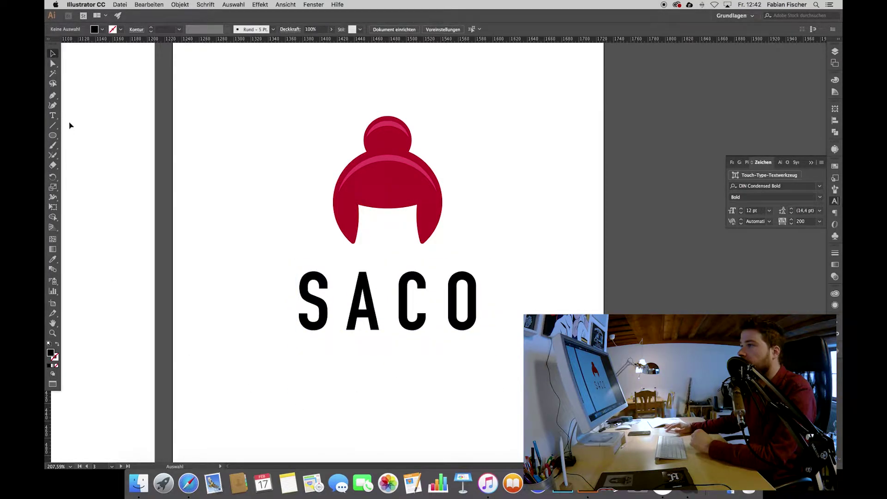
- Add the text lines 'CHARLOTTE PLACE' and 'LONDON' below SACO
key("t")
left_click(331, 358)
type("CHARLO")
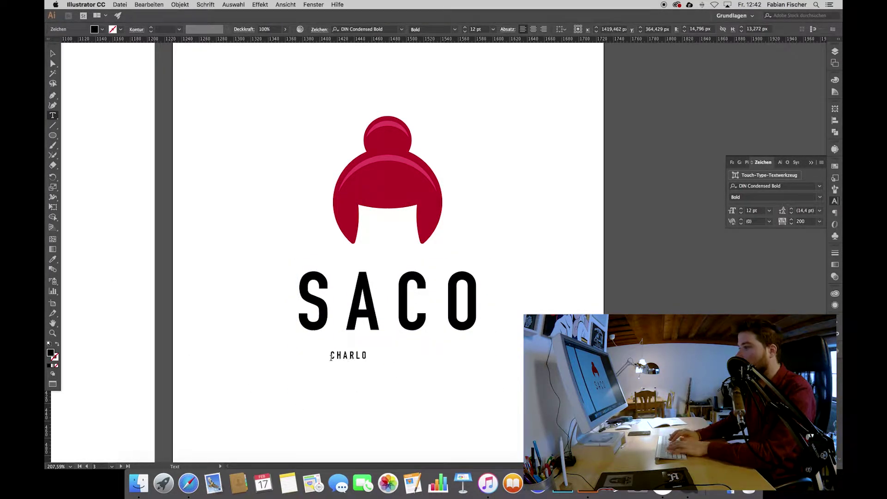
type("TTE PLACE")
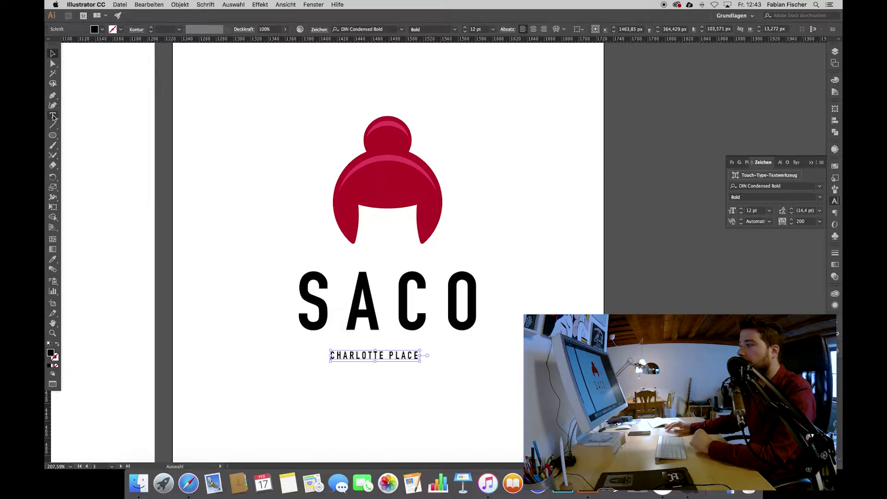
left_click(334, 384)
type("LONDON")
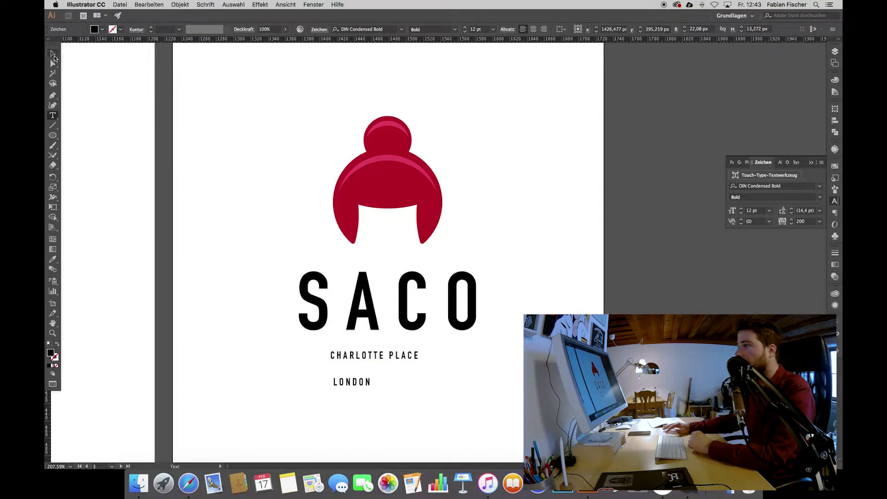
- Enlarge the CHARLOTTE PLACE and LONDON lines, then select all three text lines
left_click(54, 55)
left_click(396, 356)
left_click_drag(420, 360, 466, 367)
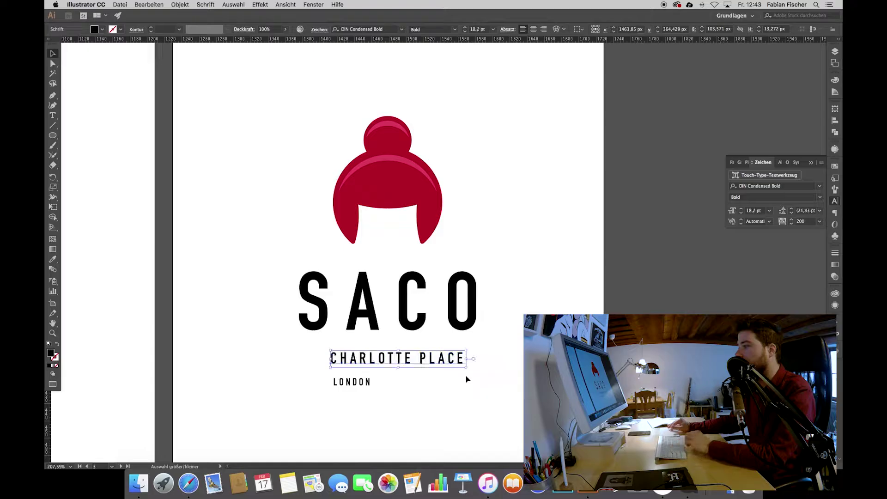
left_click(365, 382)
left_click_drag(372, 387, 485, 413)
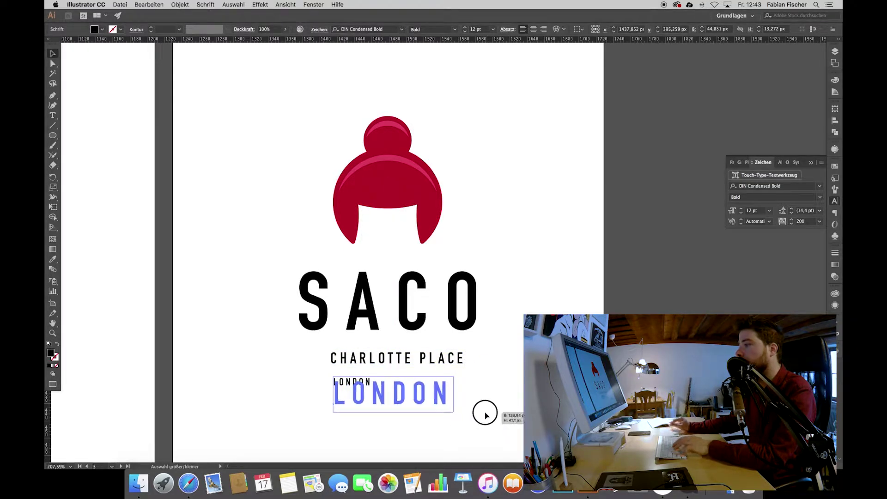
key("super+a")
- Convert the text lines to outlines and fill them crimson red
left_click(181, 4)
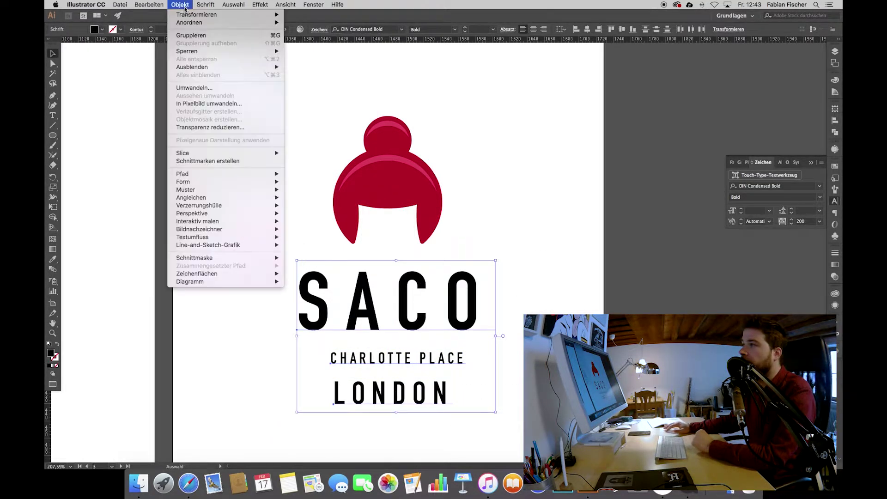
left_click(193, 88)
left_click(470, 301)
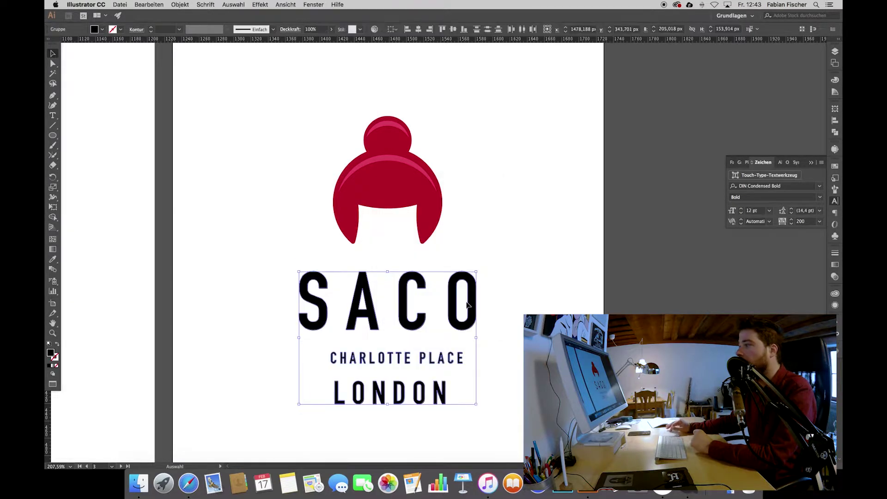
left_click(103, 30)
left_click(109, 44)
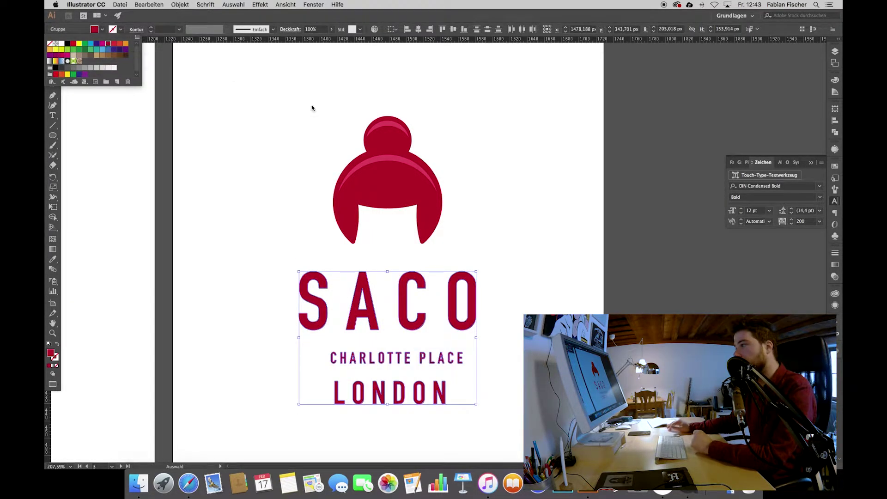
left_click(451, 394)
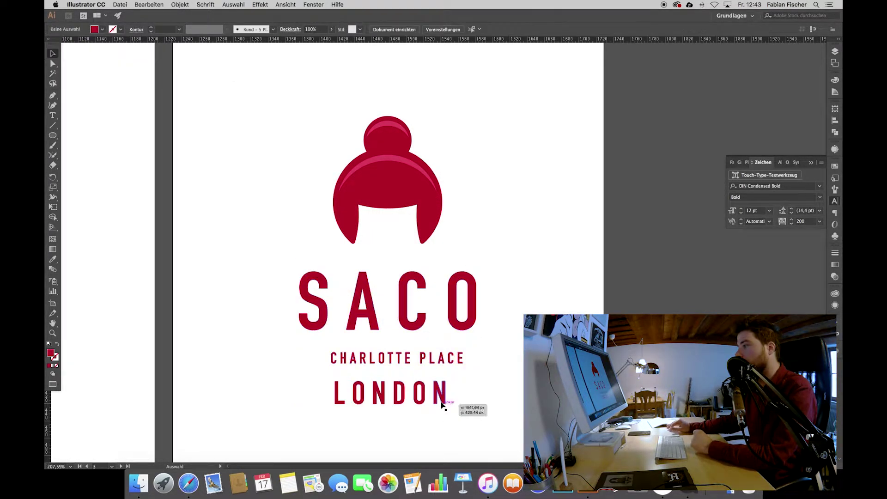
- Nudge LONDON up, lower the hair logo, and centre logo and lettering horizontally
left_click(442, 398)
left_click_drag(443, 403, 440, 396)
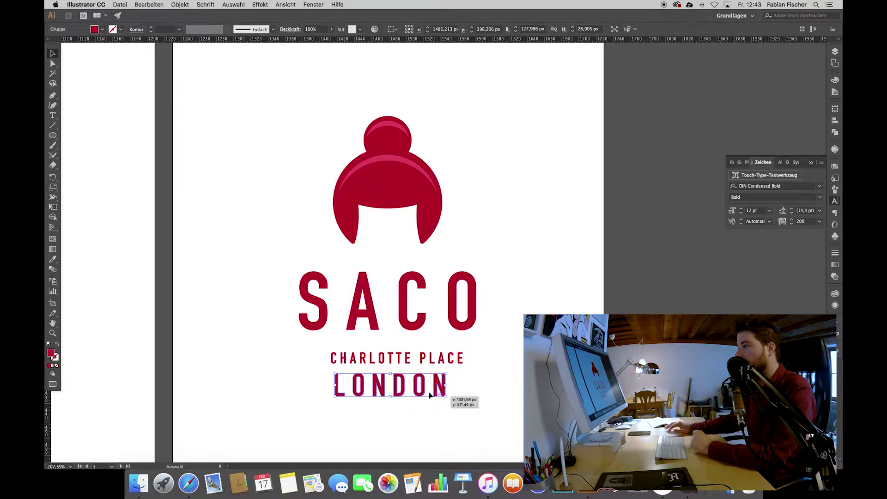
left_click(404, 316)
left_click_drag(393, 189, 392, 201)
left_click_drag(467, 192, 296, 441)
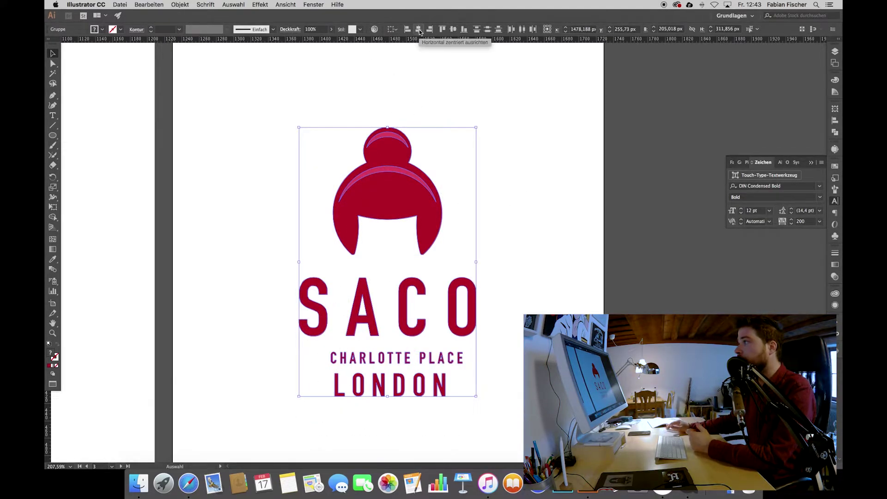
left_click(418, 30)
left_click(480, 240)
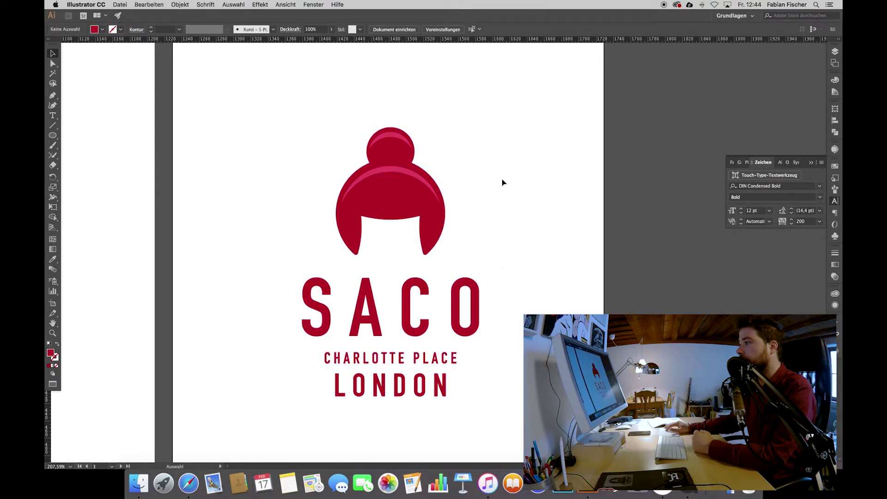
scroll(498, 177, "up", 3)
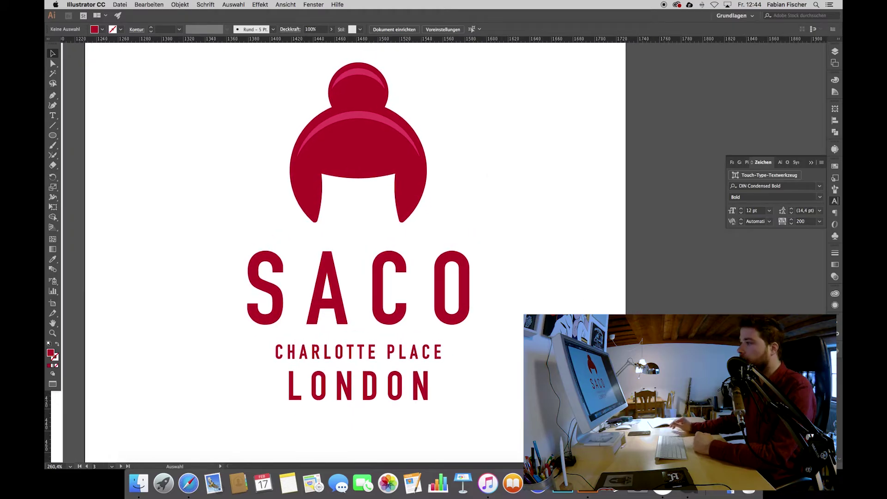